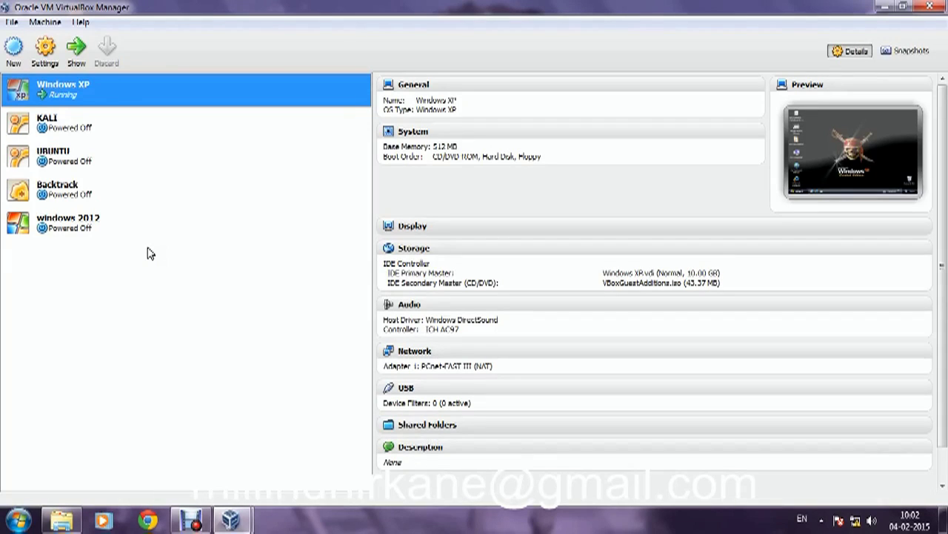
- Open the proxy page of the VirtualBox global preferences and enable the proxy
click(136, 276)
click(10, 23)
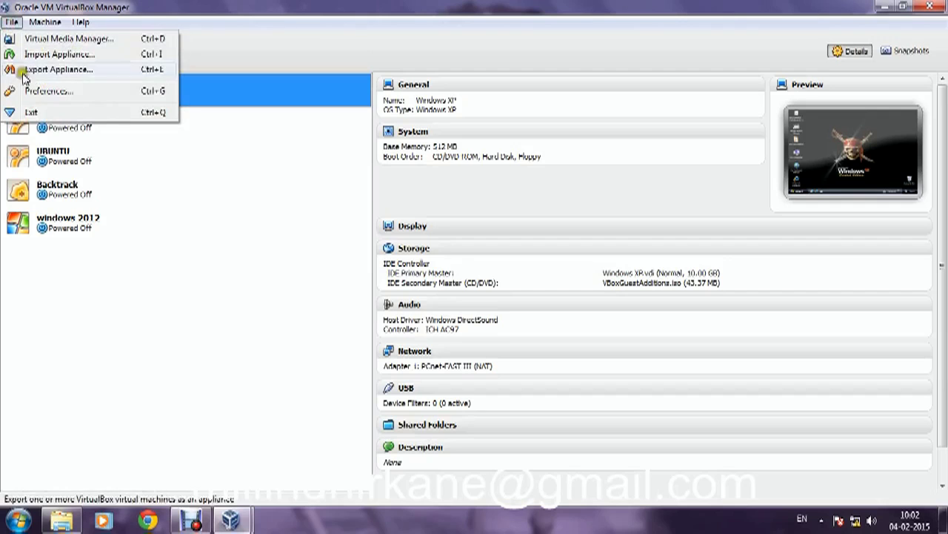
click(49, 91)
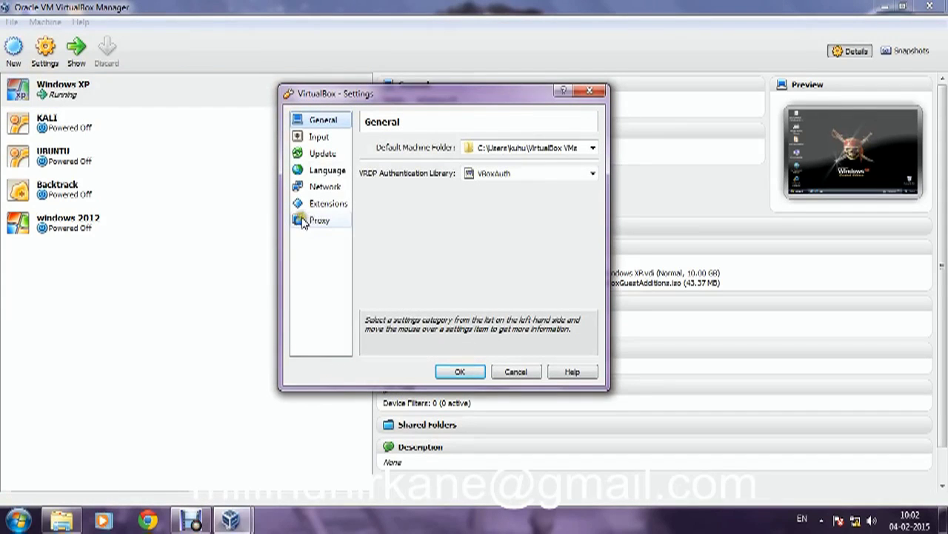
click(322, 222)
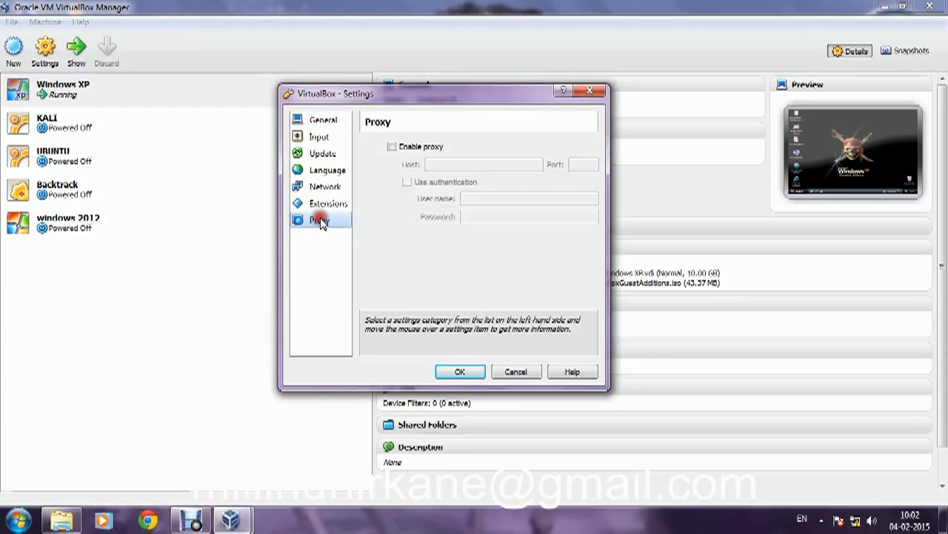
click(392, 147)
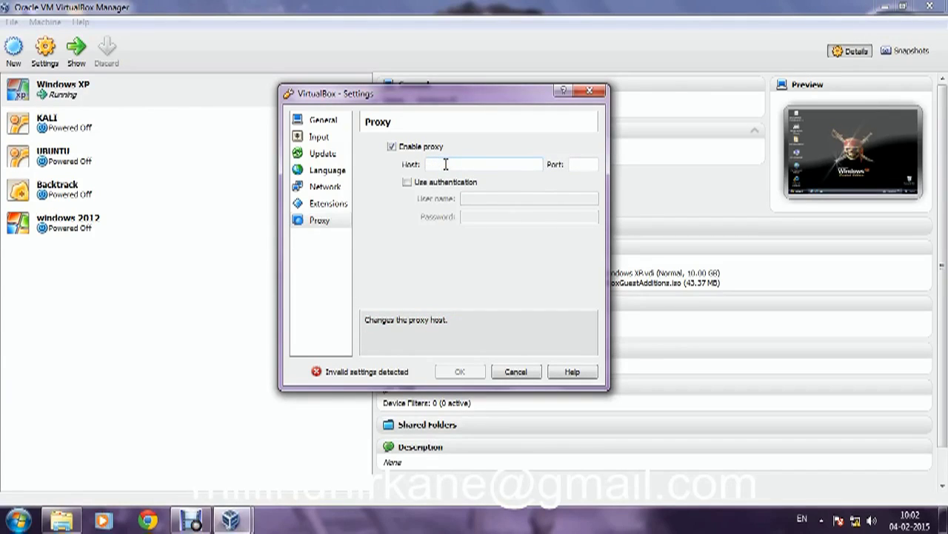
- Go through the proxy host and port fields and enable authentication for the proxy
drag(446, 164, 488, 166)
drag(471, 170, 428, 166)
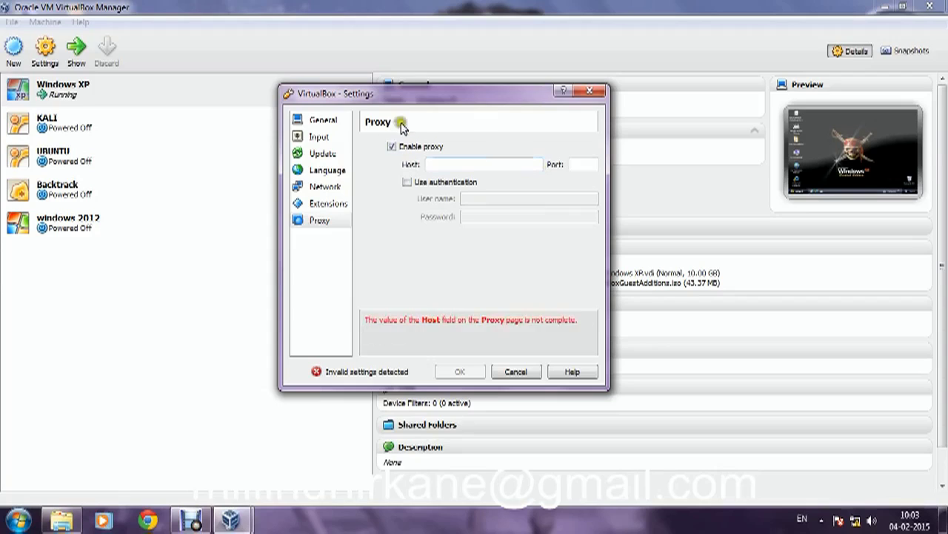
click(571, 164)
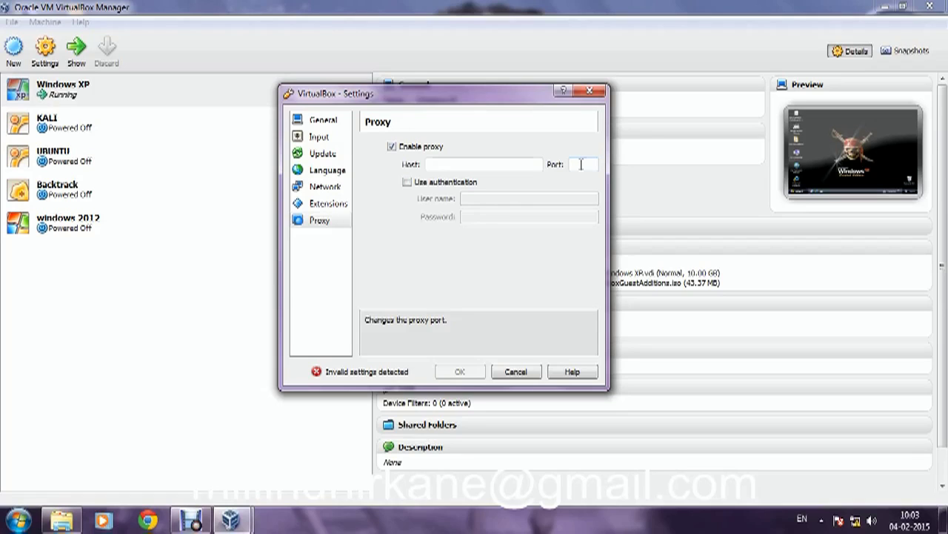
click(468, 164)
click(406, 182)
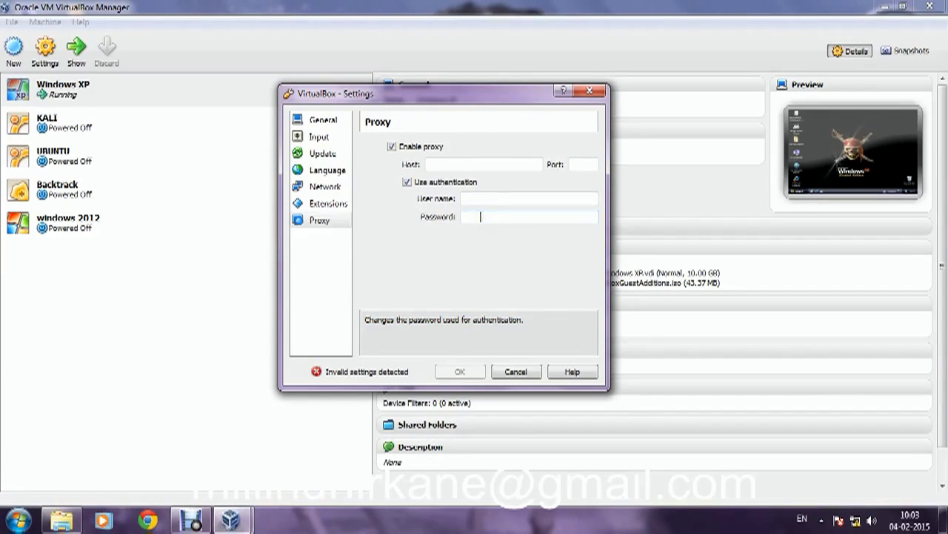
- Disable the proxy again and close the global preferences without saving
click(392, 147)
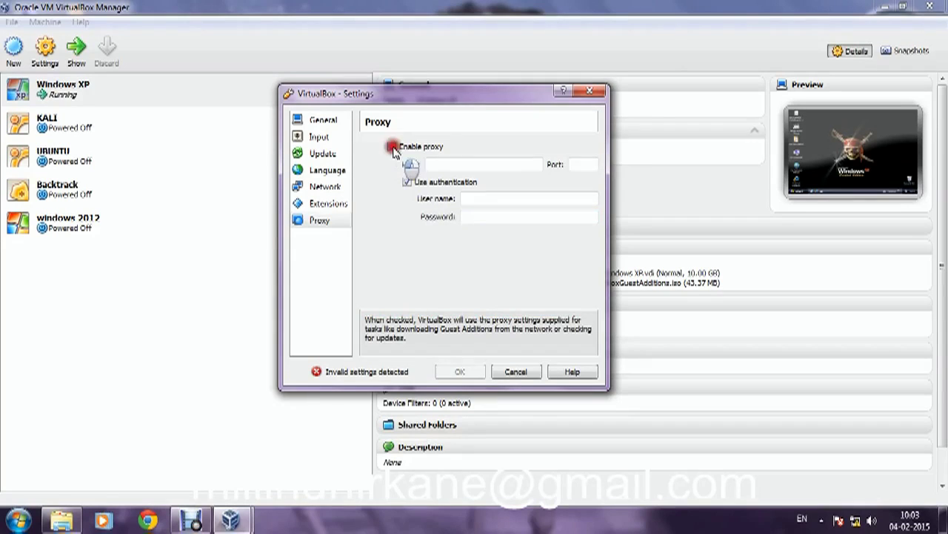
click(392, 147)
click(514, 371)
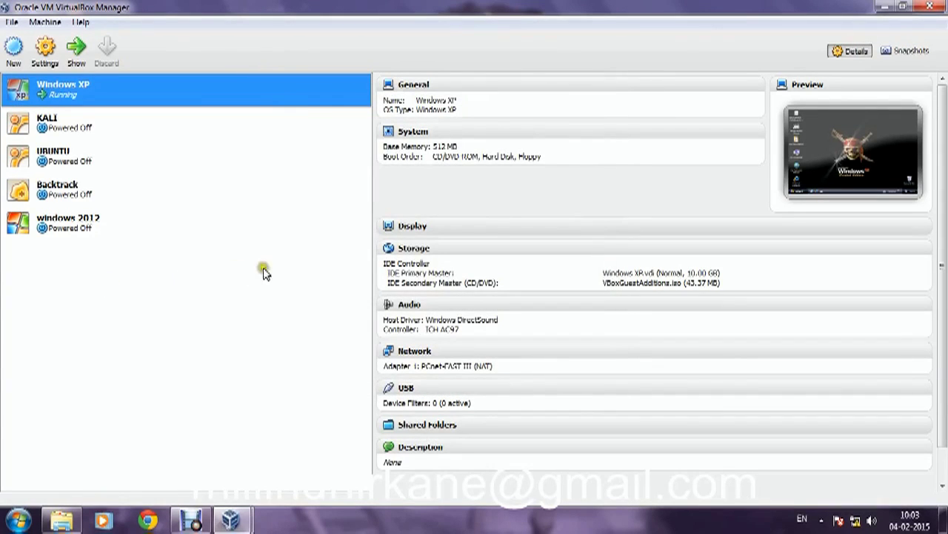
- View the running Windows XP virtual machine, and minimize the VirtualBox windows to reach the host desktop
mouse_move(227, 522)
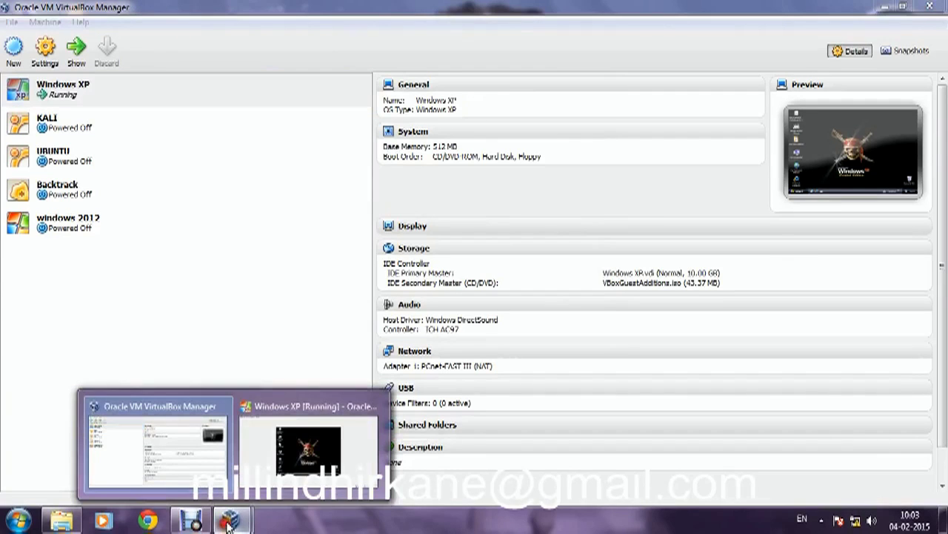
click(308, 445)
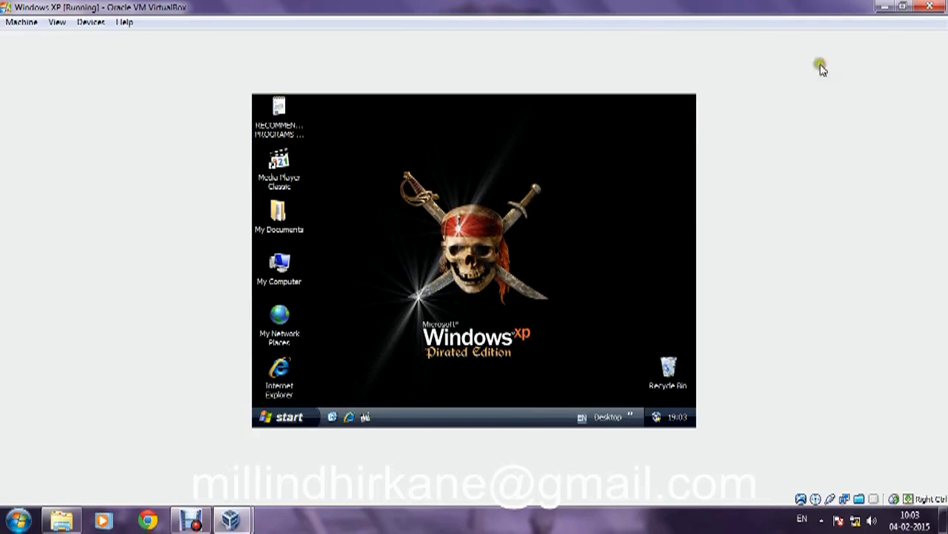
click(884, 7)
click(884, 8)
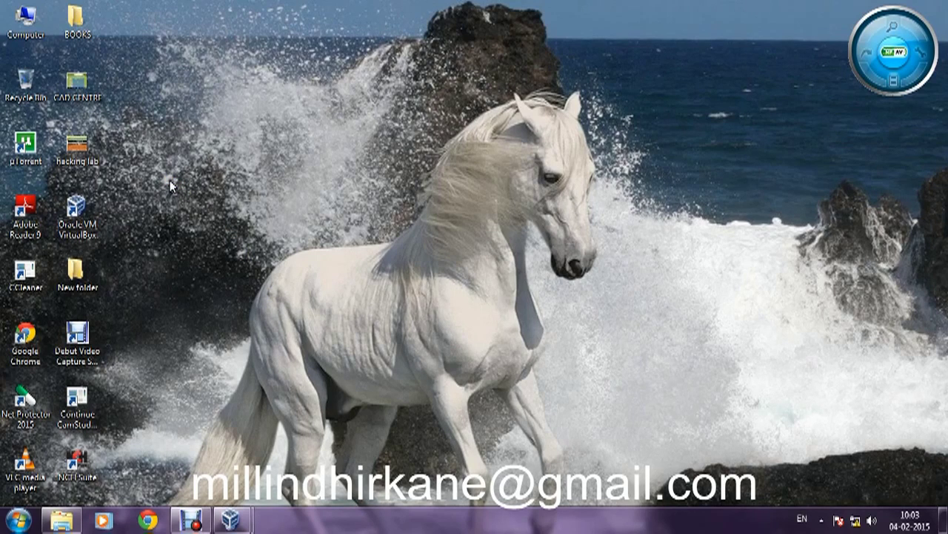
- Open Computer on the host and examine its drives alongside the running Windows XP machine's desktop
double_click(28, 26)
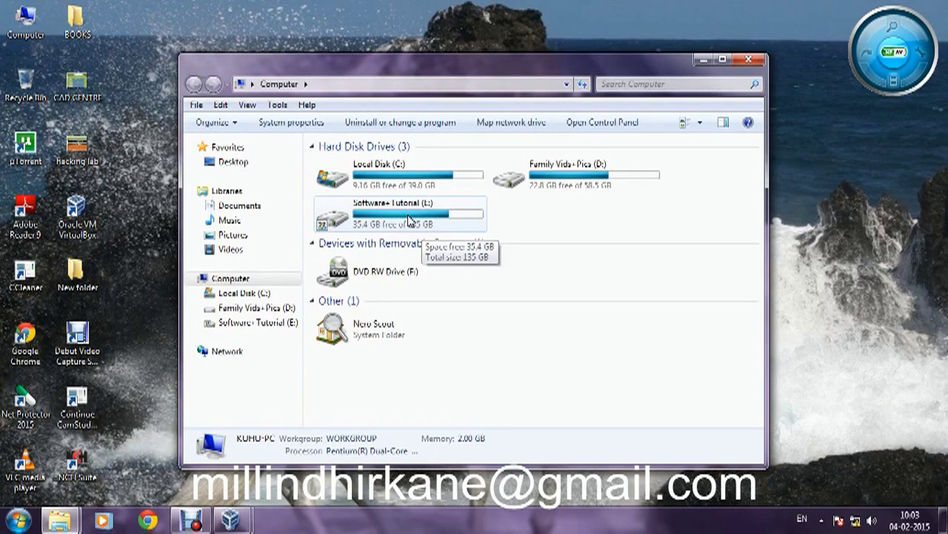
mouse_move(224, 523)
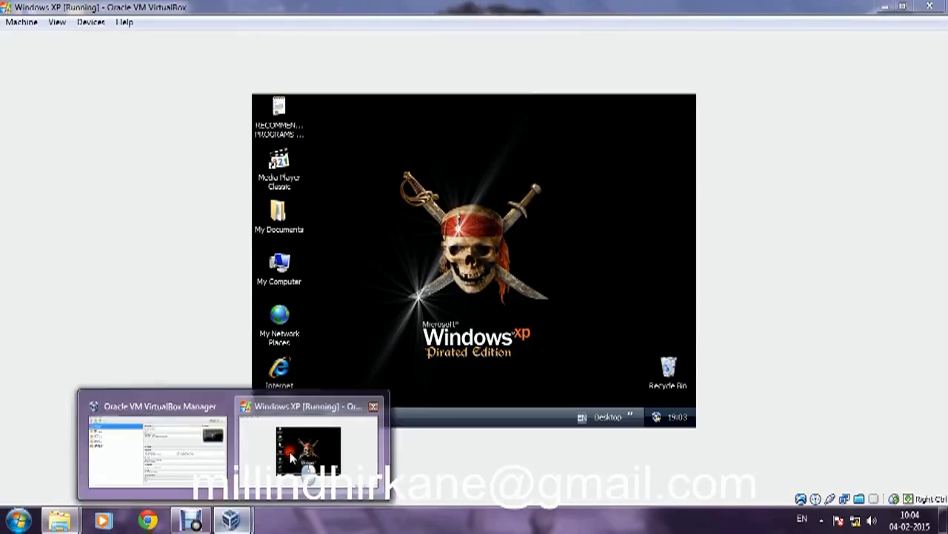
click(293, 452)
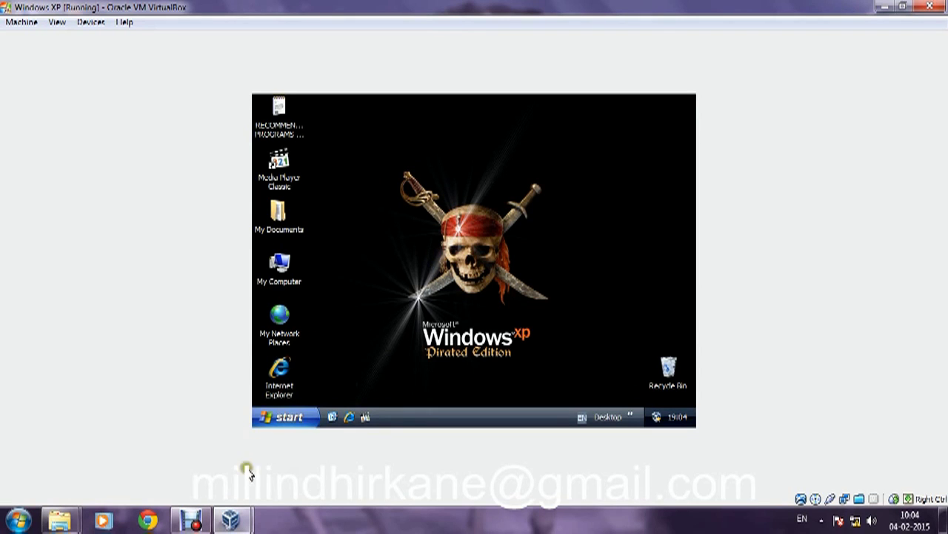
click(886, 8)
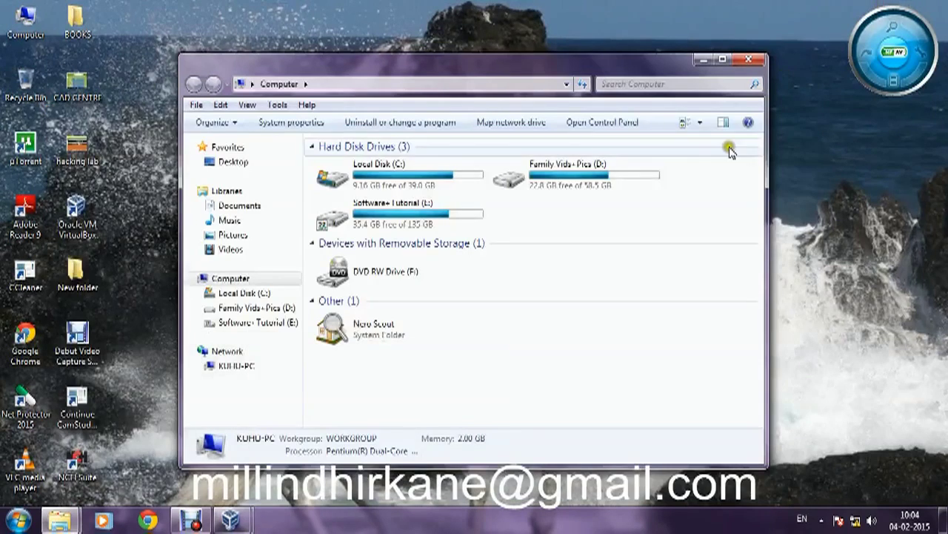
mouse_move(360, 212)
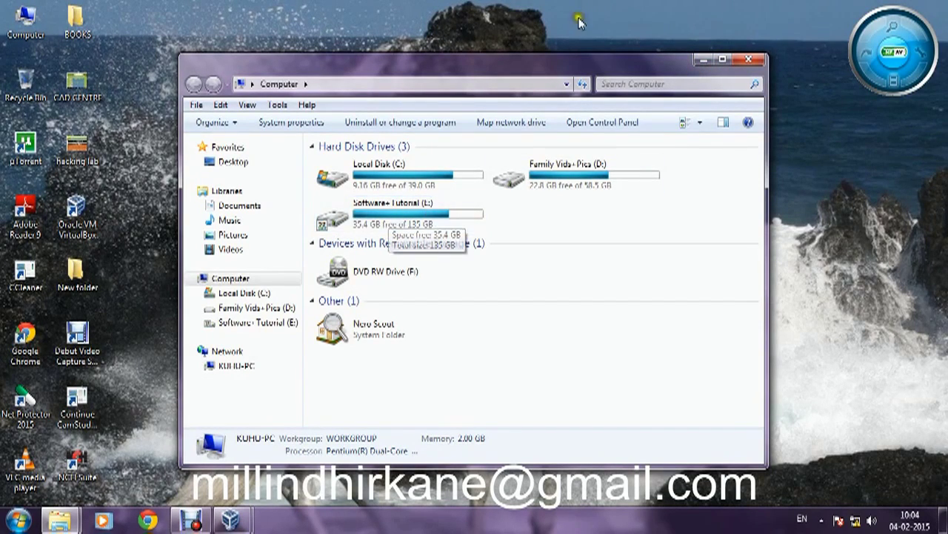
- Switch to VirtualBox Manager and open the shared folders settings of the Windows XP machine
mouse_move(239, 519)
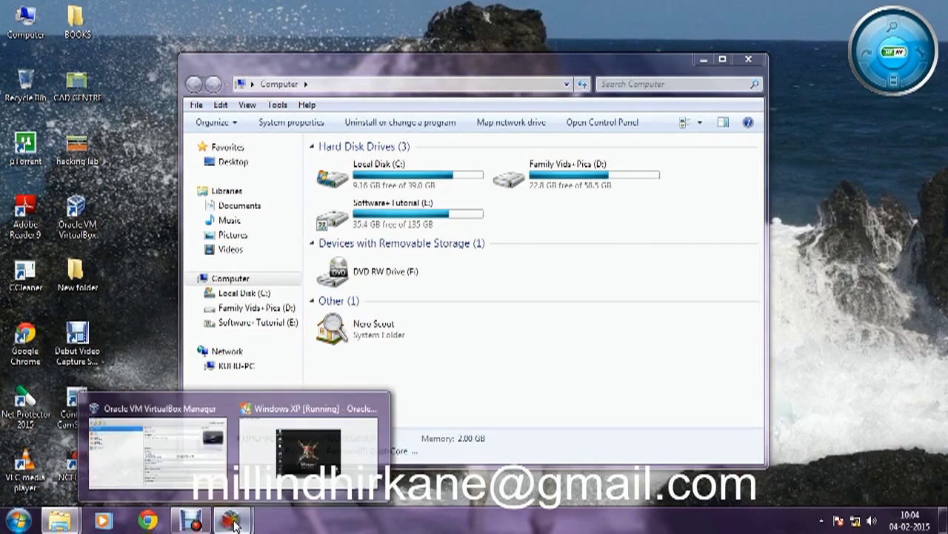
mouse_move(313, 465)
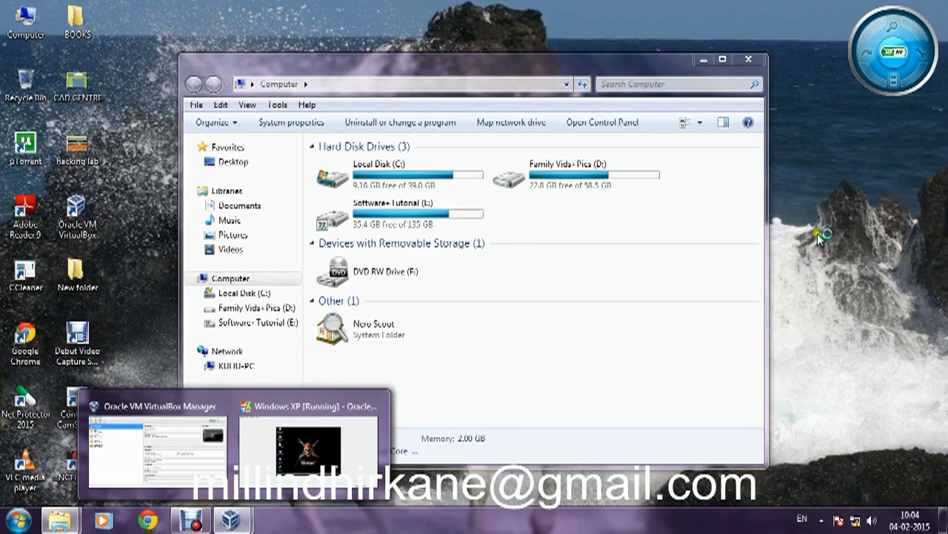
click(158, 463)
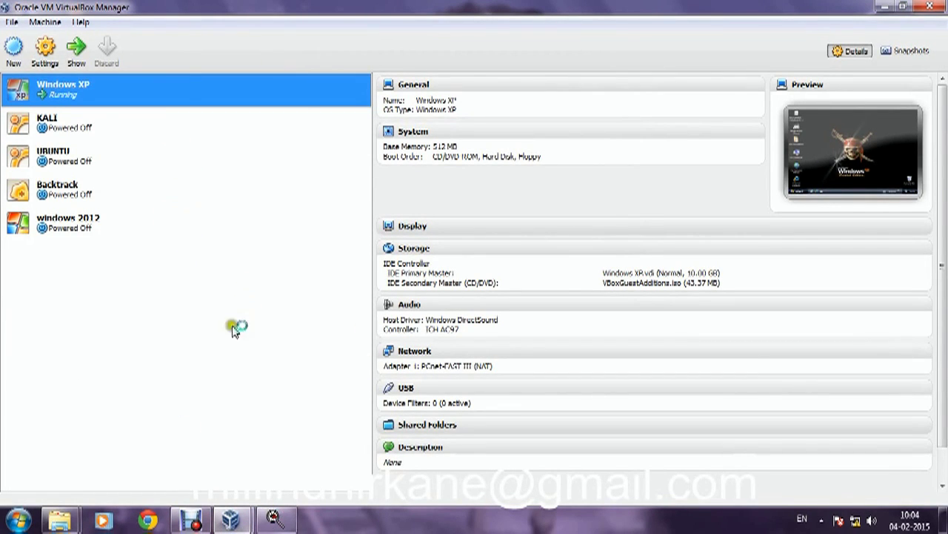
click(45, 52)
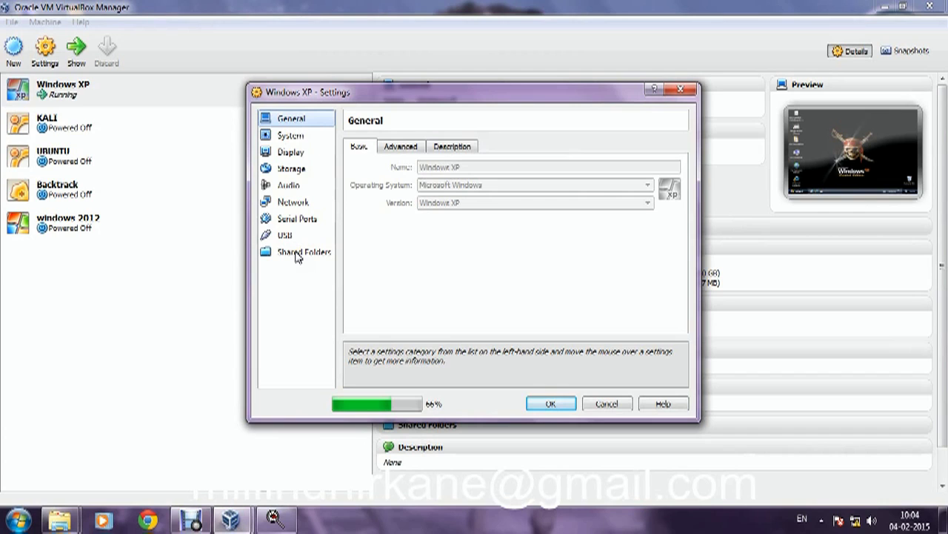
click(296, 254)
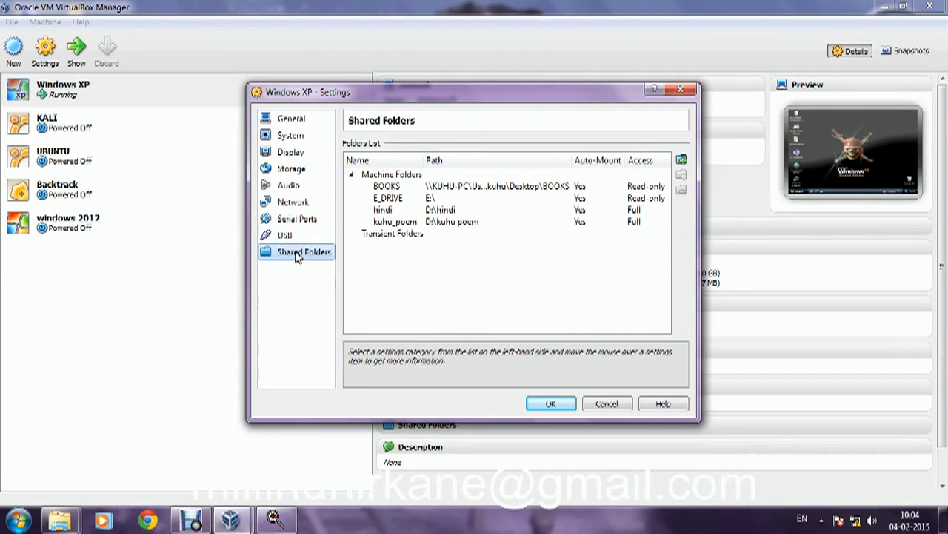
- Try to add the host drive Software+Tutorial (E:) as a shared folder for the Windows XP machine
click(682, 163)
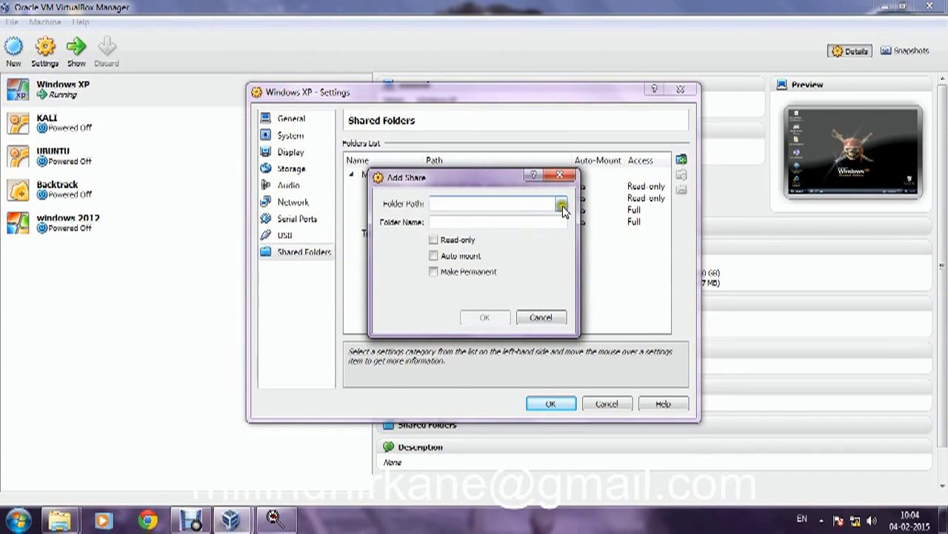
click(561, 205)
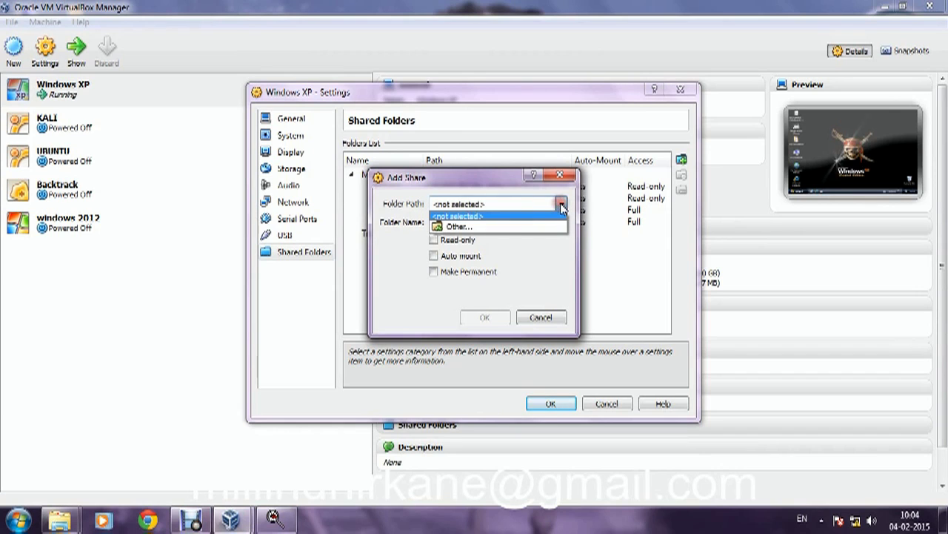
click(461, 228)
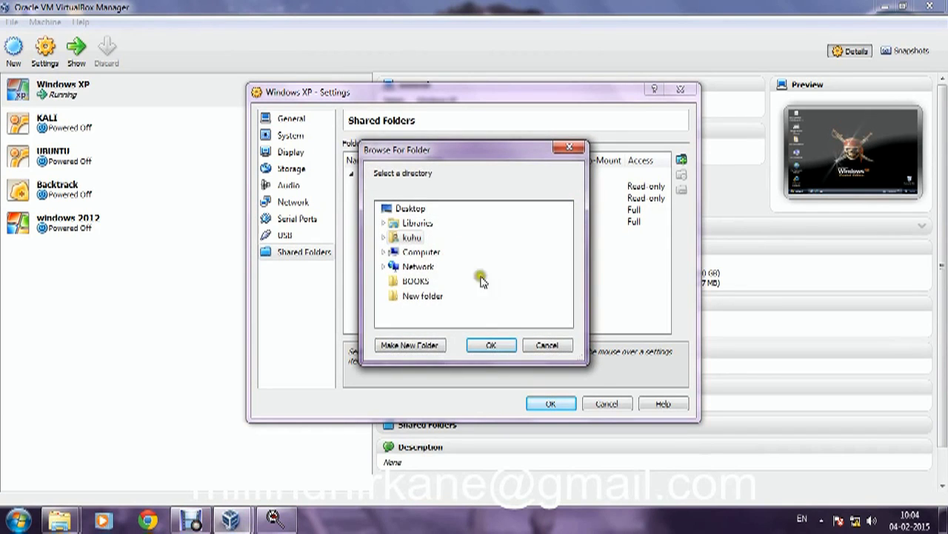
click(384, 253)
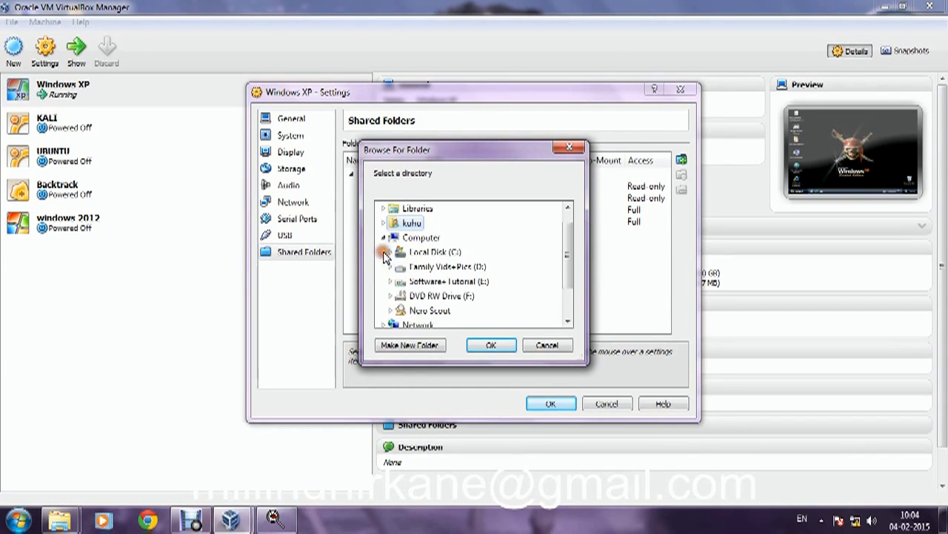
double_click(443, 286)
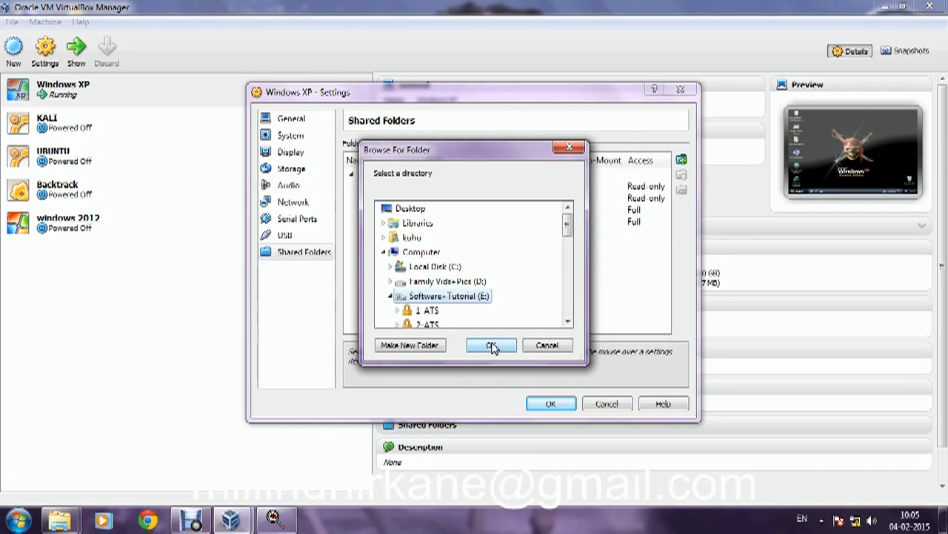
click(547, 346)
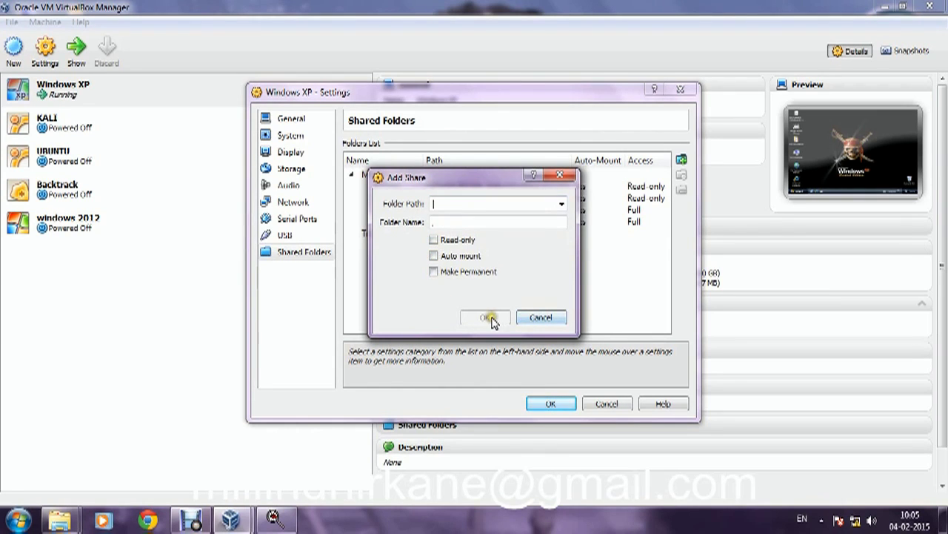
click(532, 317)
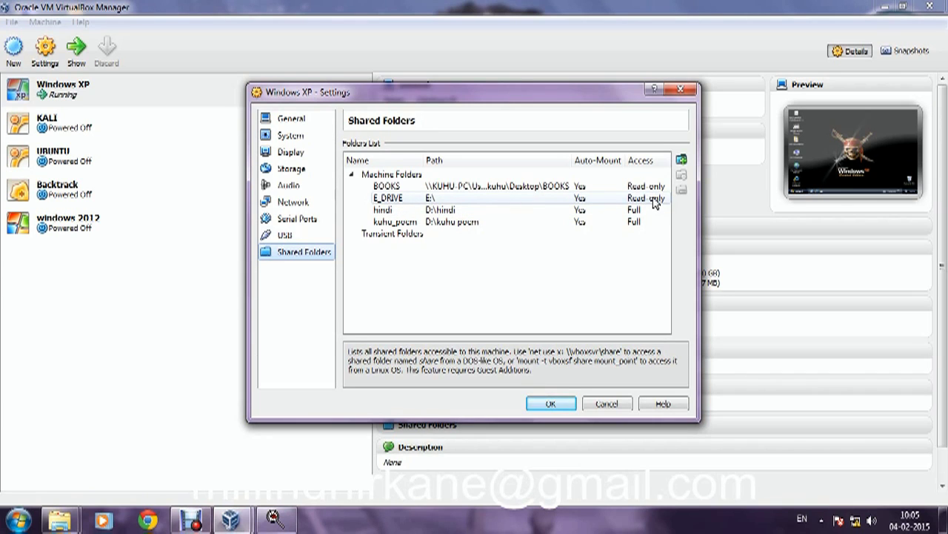
- Accept the Windows XP machine's settings and minimize the VirtualBox Manager and Computer windows
click(550, 404)
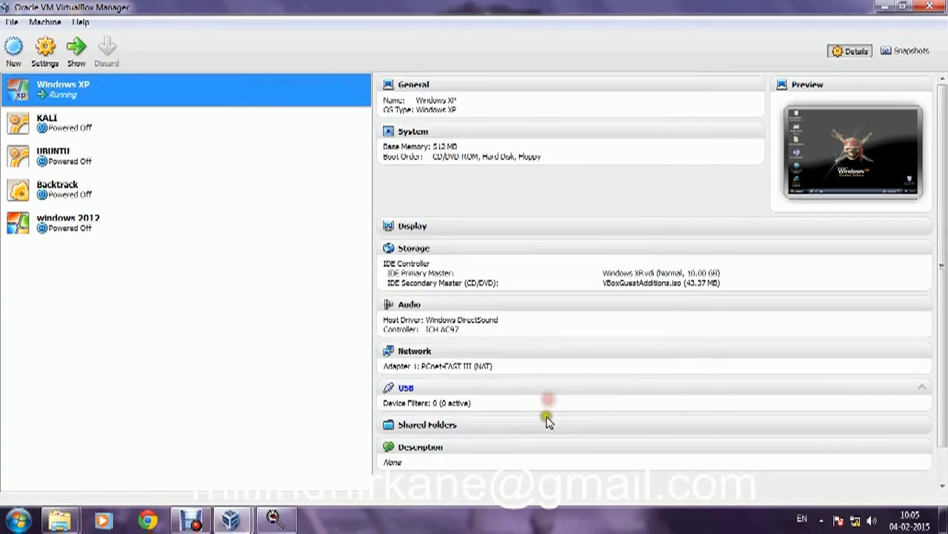
click(884, 6)
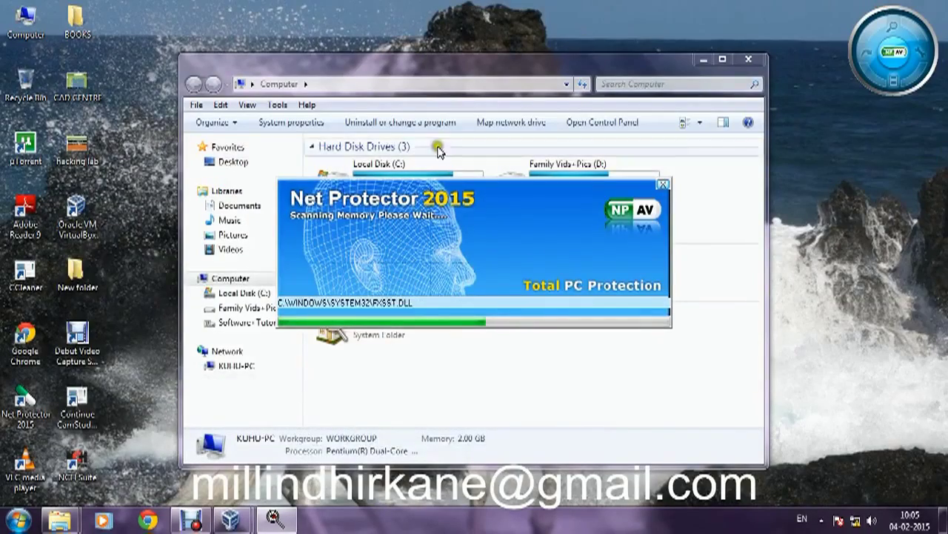
click(703, 60)
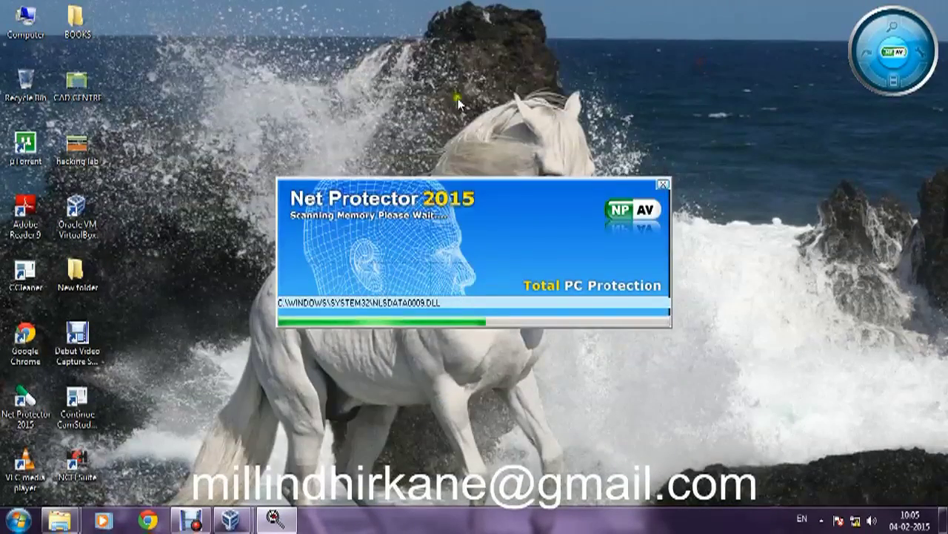
- Bring up the Family Vids+Pics (D:) folder window and close it
mouse_move(61, 518)
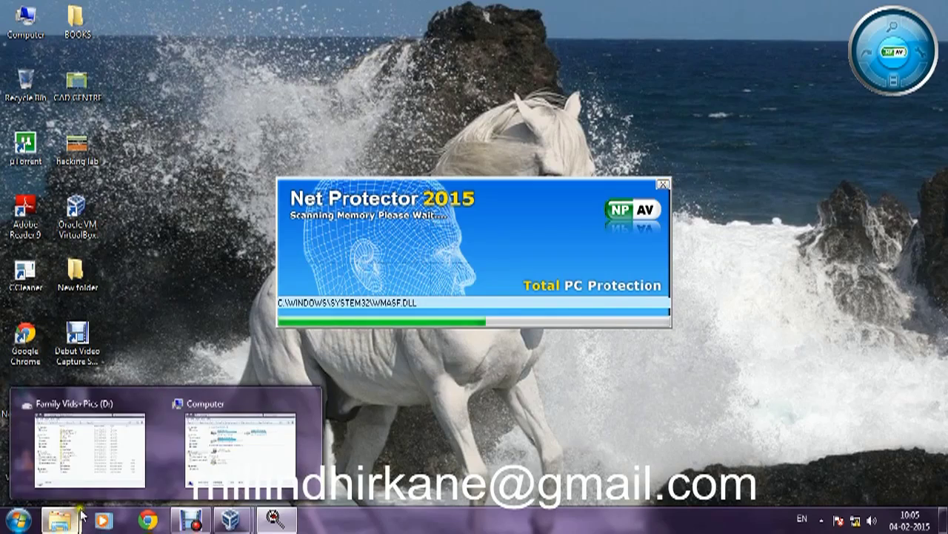
click(111, 465)
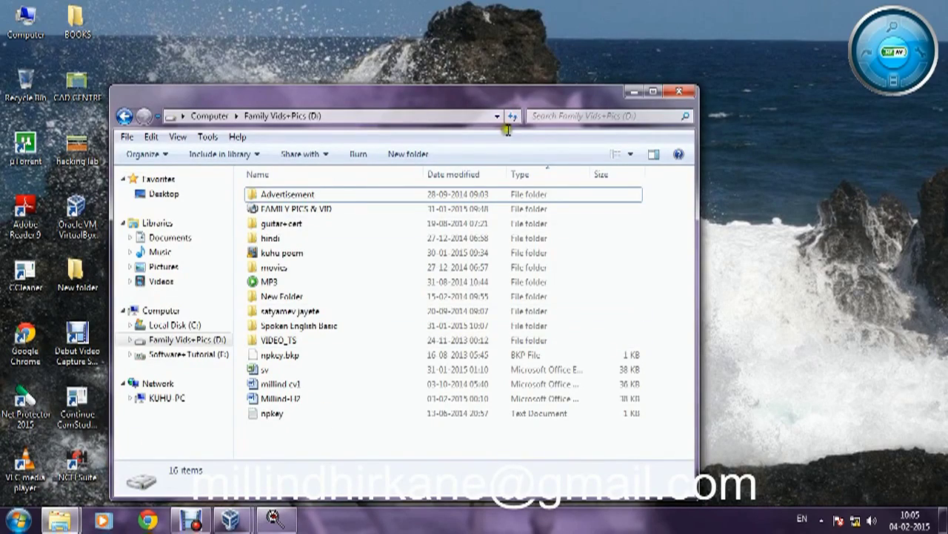
click(680, 95)
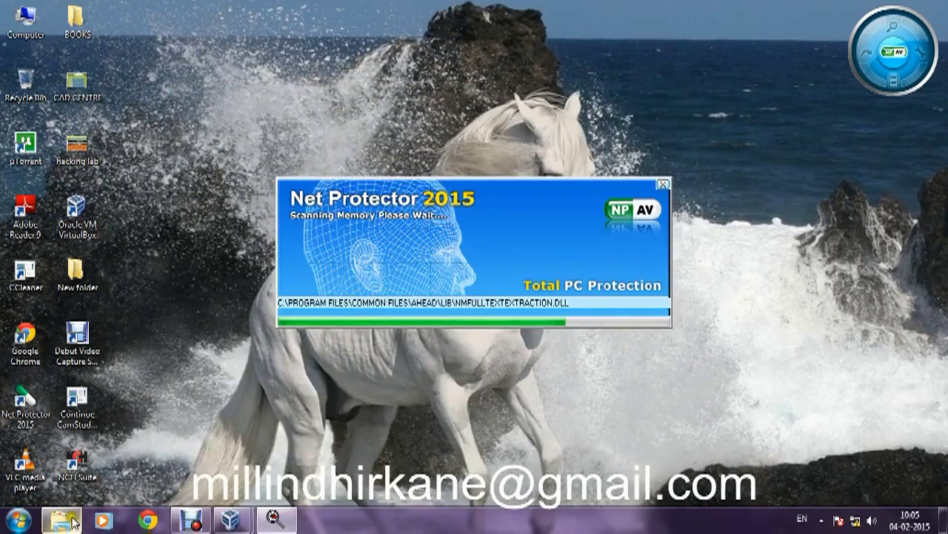
- Open the advanced sharing settings of the host drive Software+Tutorial (E:) from its properties
click(72, 521)
right_click(362, 226)
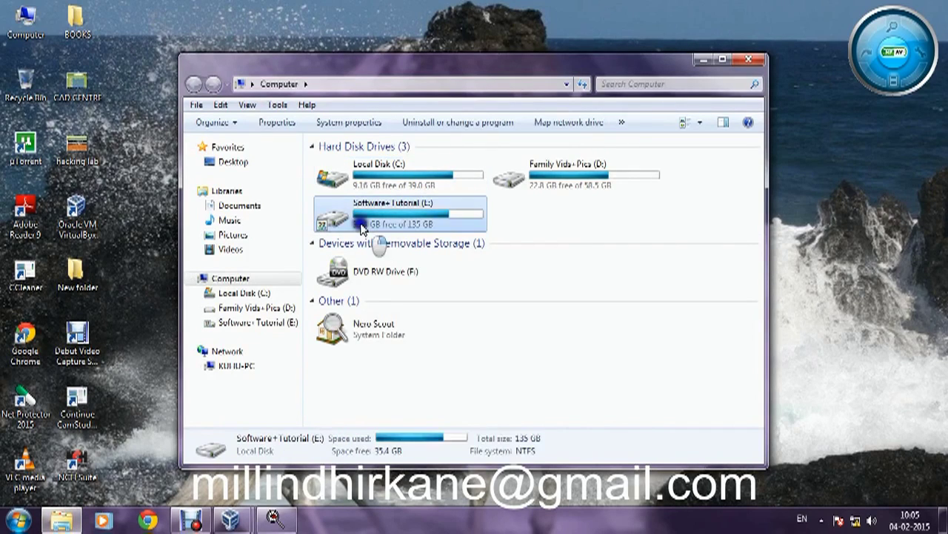
click(383, 497)
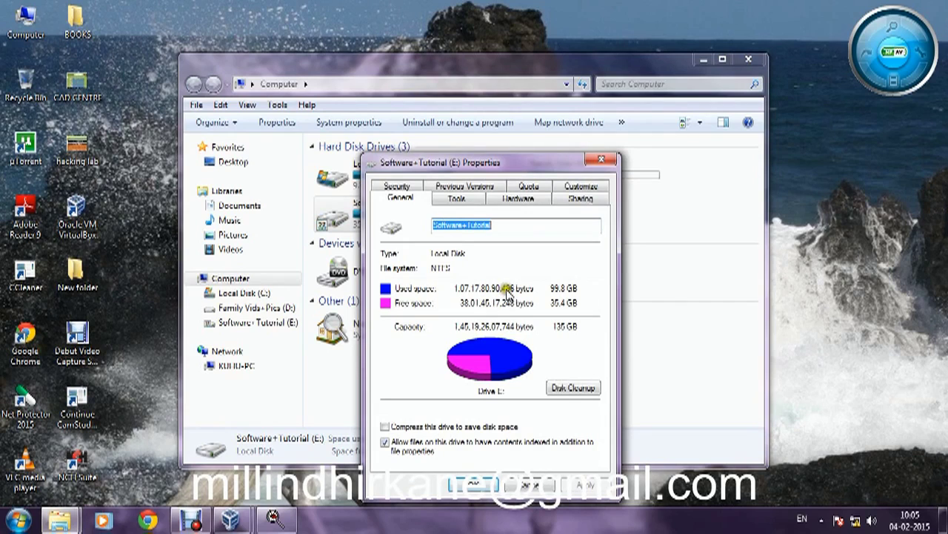
click(578, 198)
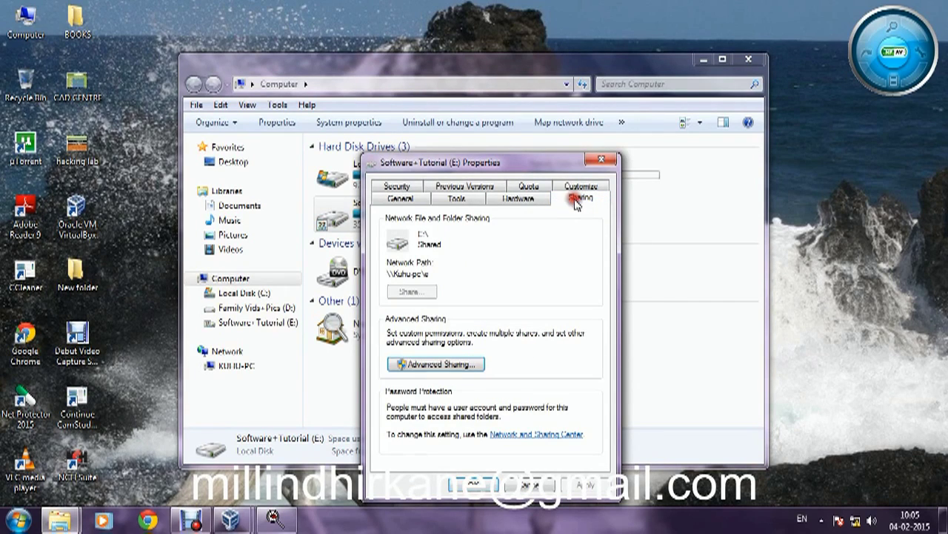
click(425, 365)
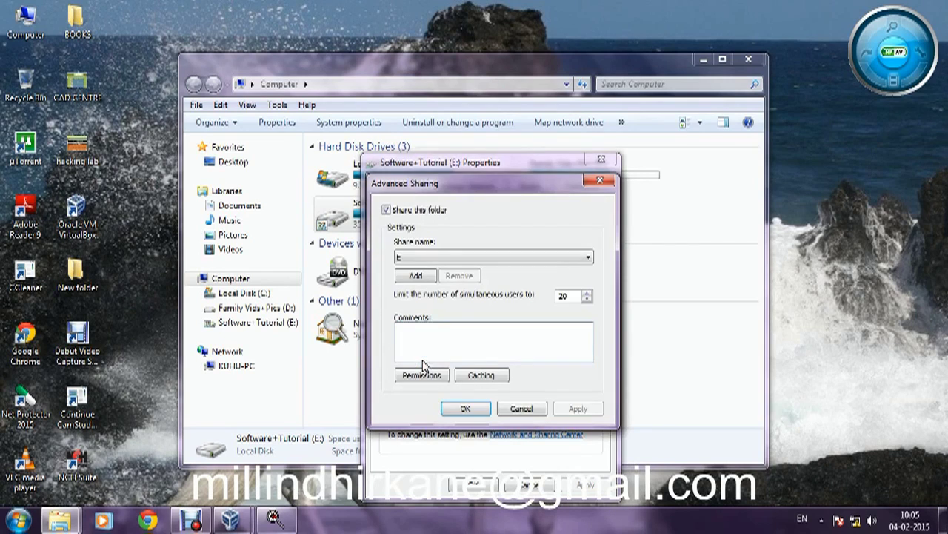
- Check the share permissions granted to Everyone on the E: drive and accept all the open sharing dialogs
click(412, 376)
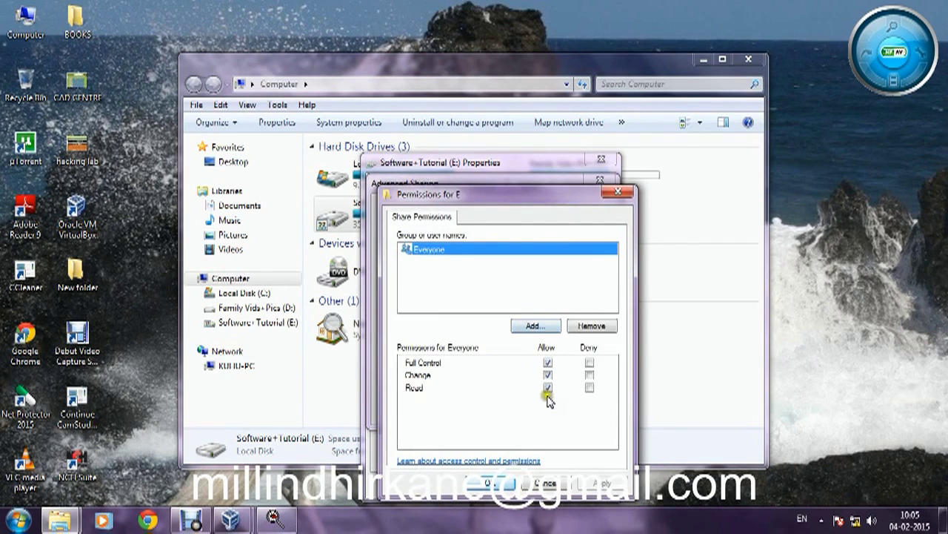
click(491, 484)
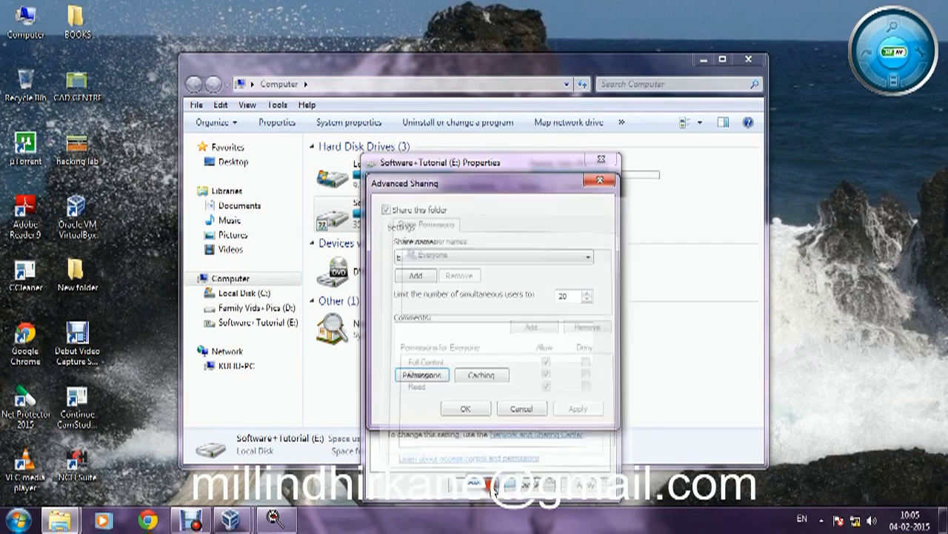
click(466, 410)
click(461, 483)
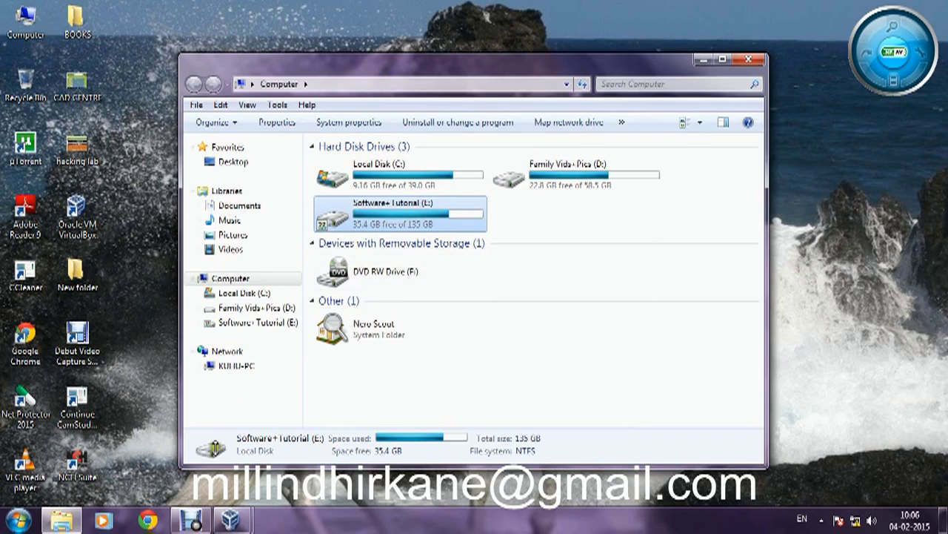
- Switch to the running Windows XP virtual machine and dismiss its colour mode information message
click(194, 520)
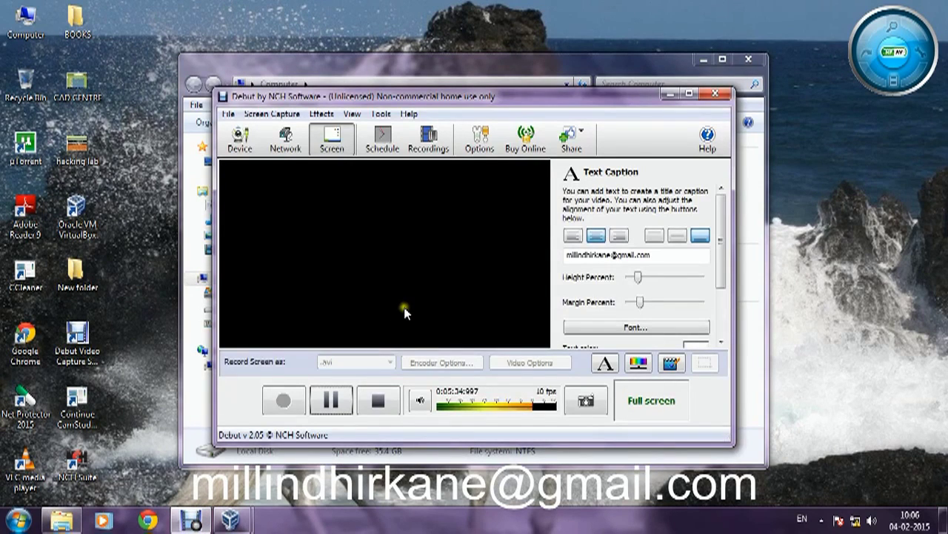
click(666, 96)
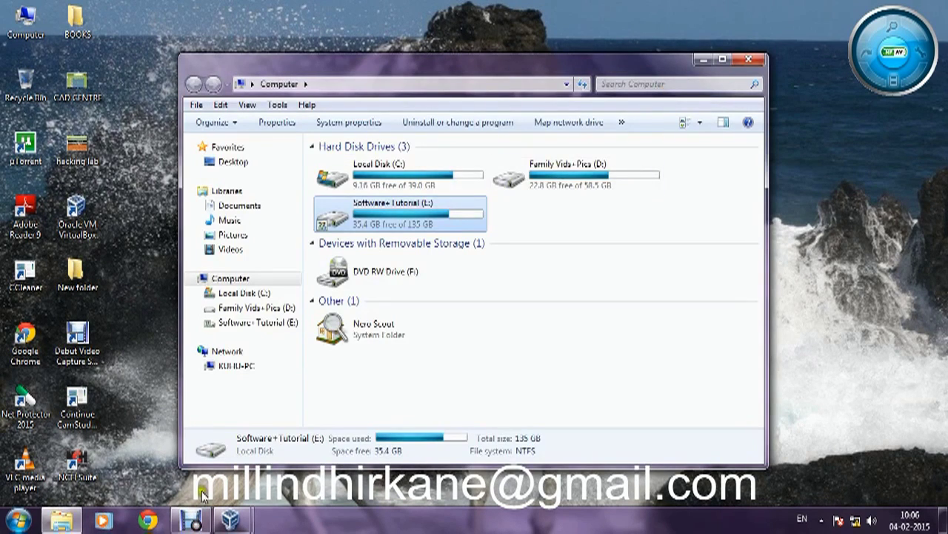
mouse_move(230, 521)
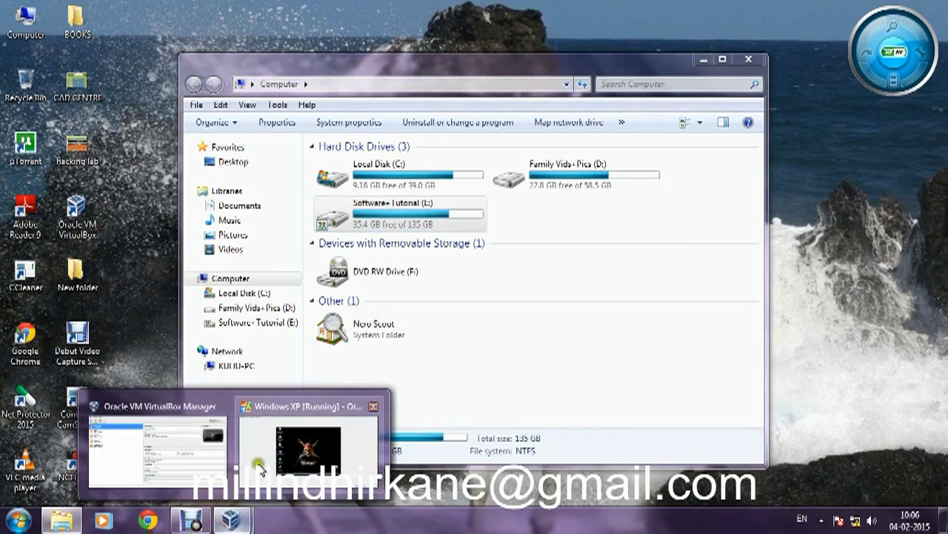
mouse_move(271, 461)
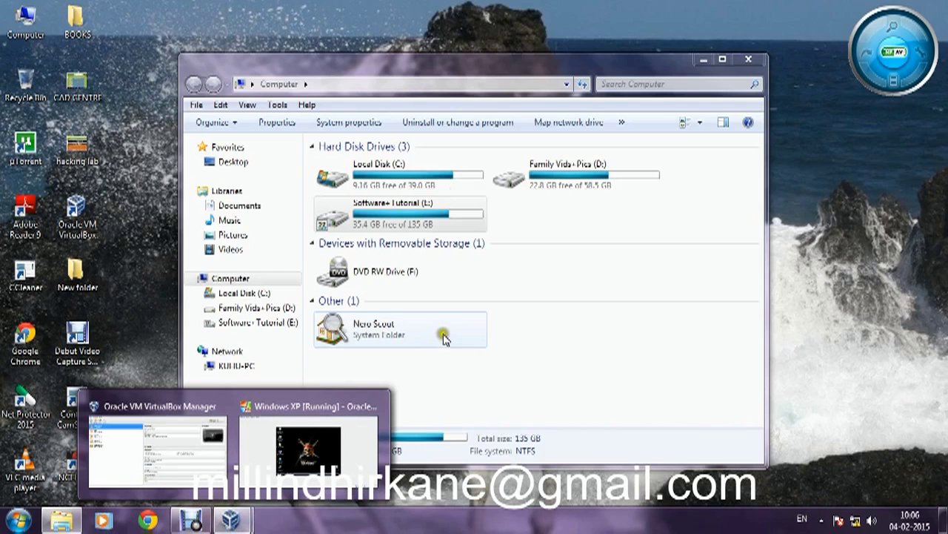
click(209, 465)
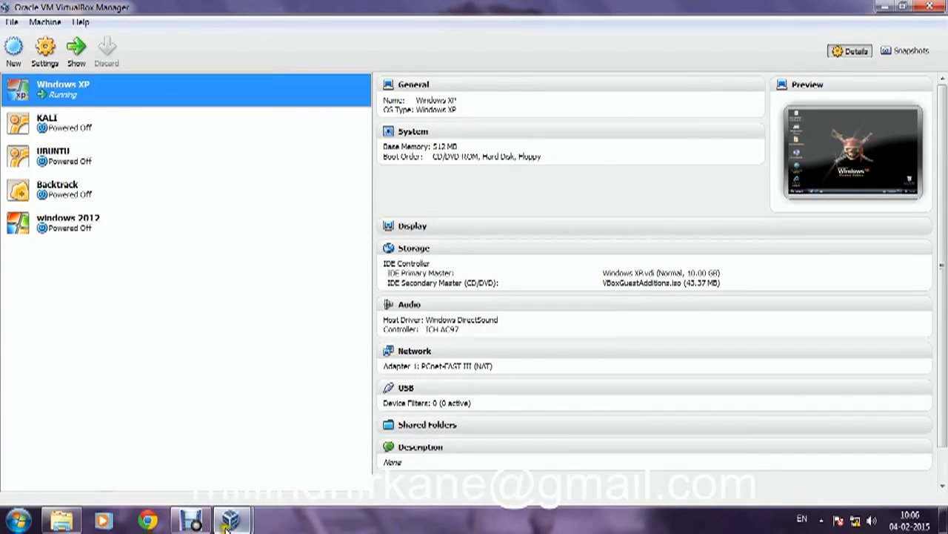
mouse_move(228, 523)
click(301, 466)
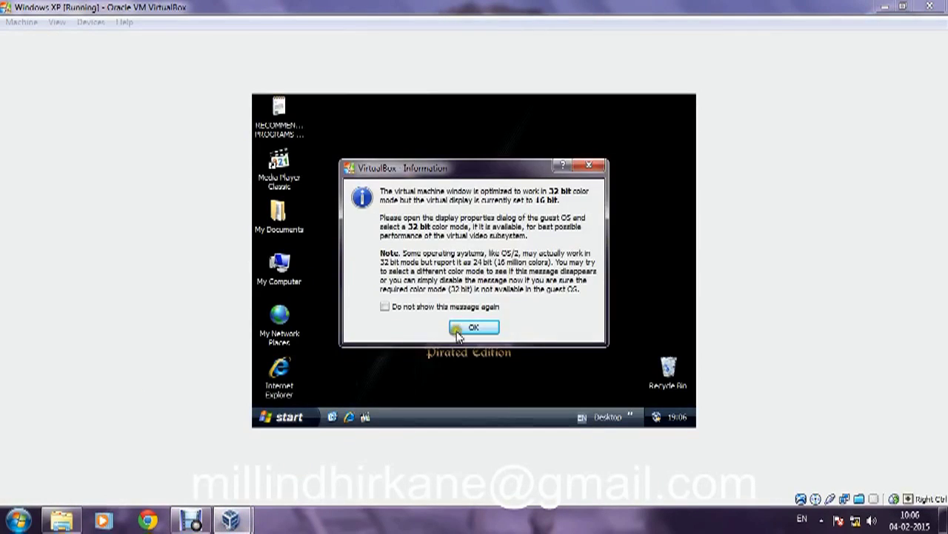
click(473, 327)
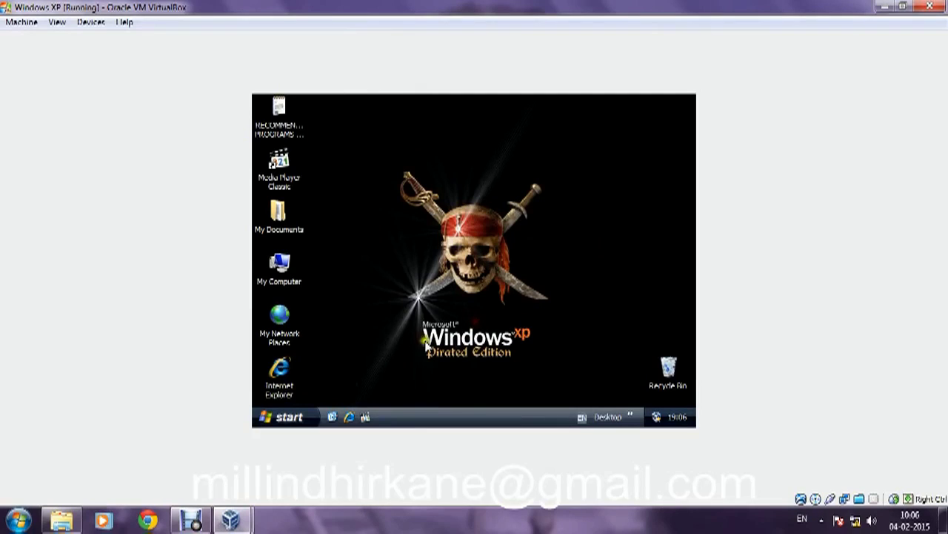
- Open My Computer in the Windows XP guest, browse the E_drive network drive (F:) and return to the drive list
double_click(285, 267)
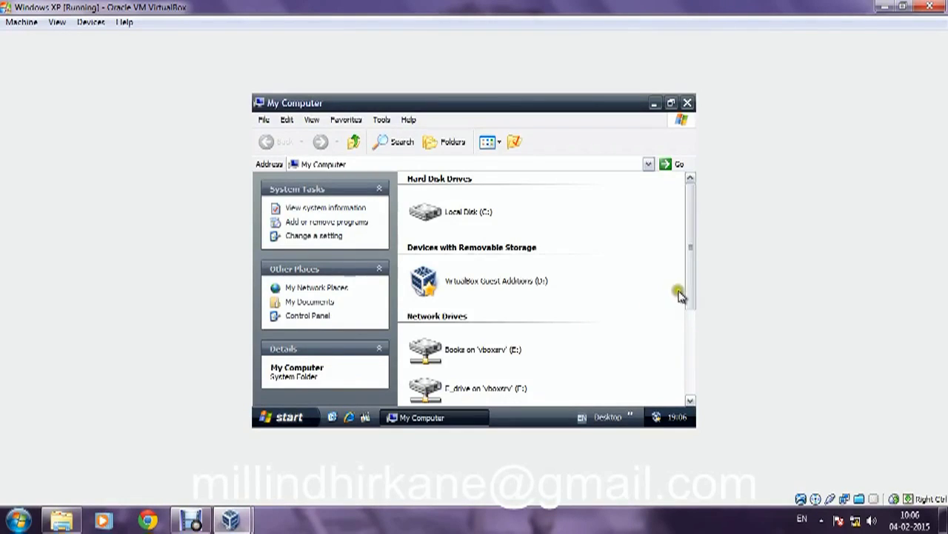
drag(687, 292, 682, 351)
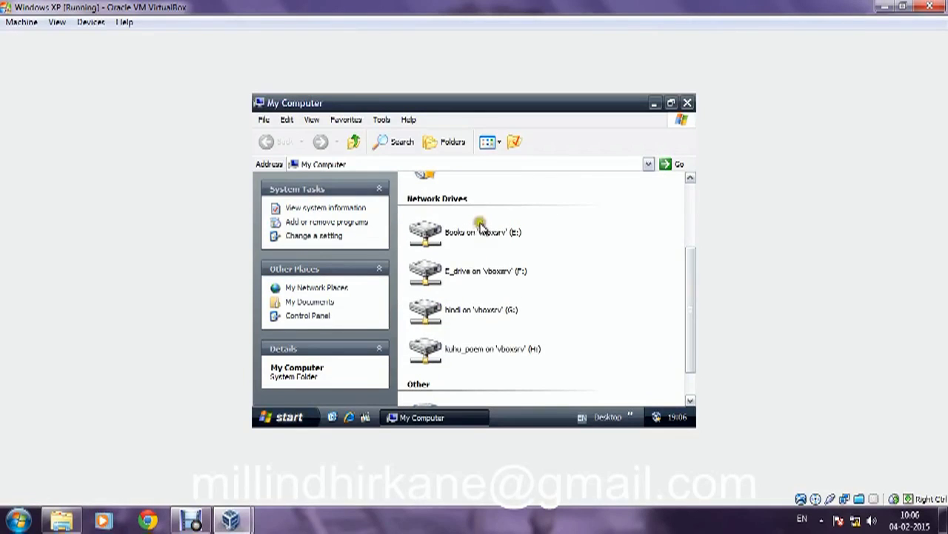
double_click(476, 273)
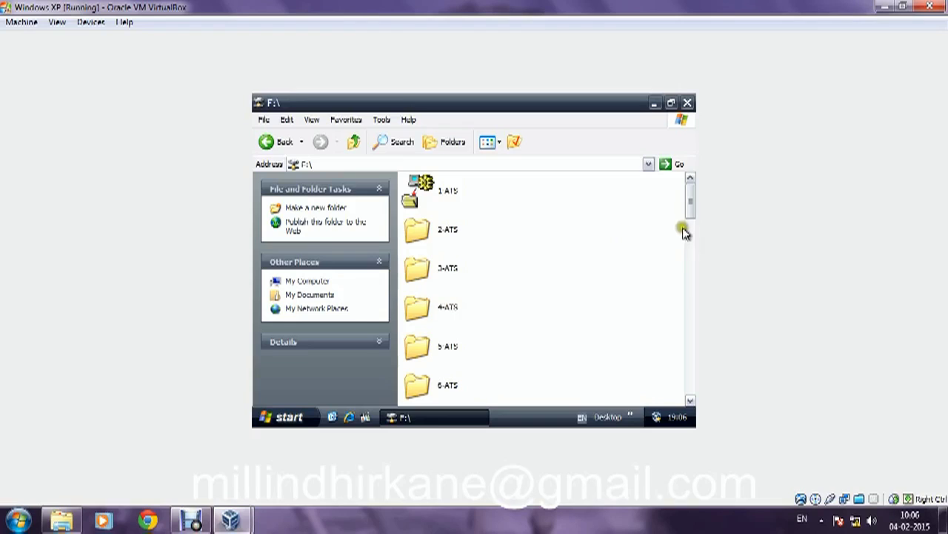
mouse_move(691, 208)
mouse_down()
mouse_move(710, 224)
mouse_move(685, 192)
mouse_up()
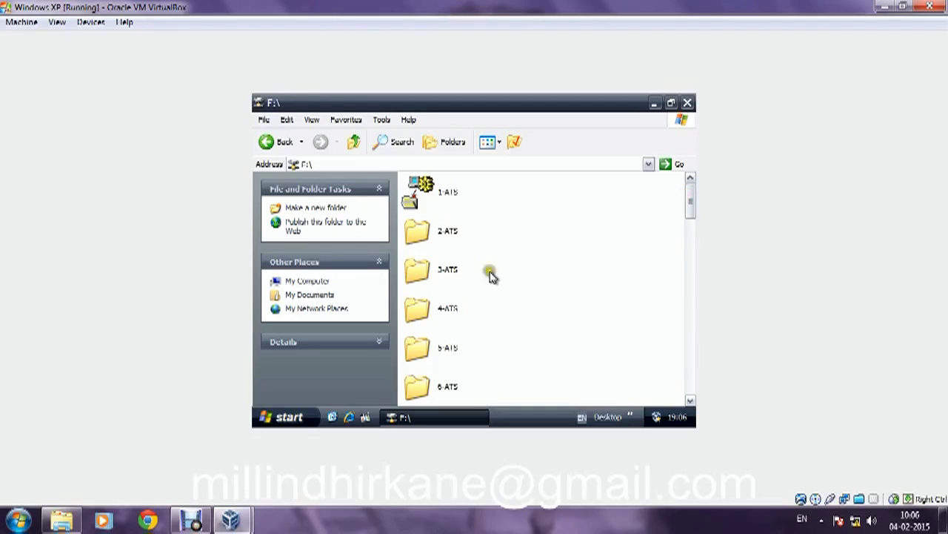
click(268, 141)
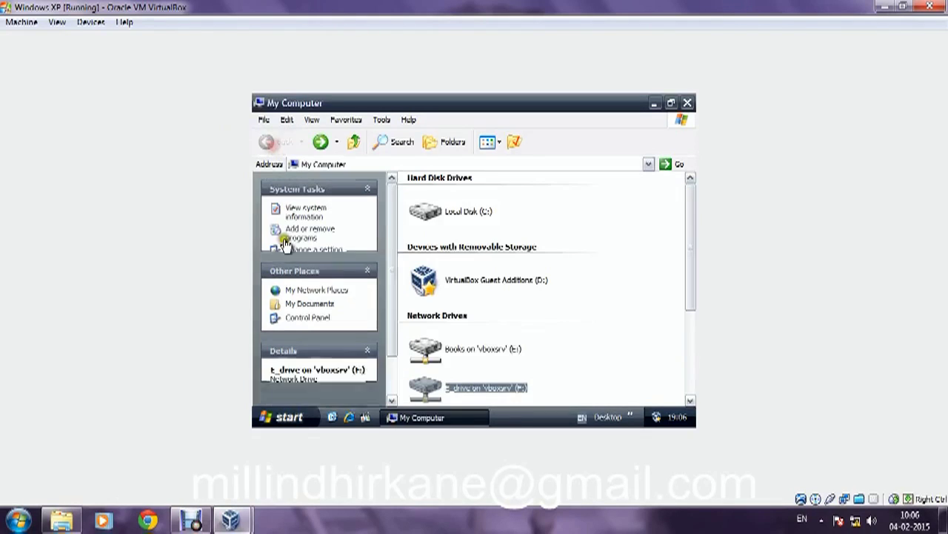
- Browse the contents of the shared Books network drive (E:) through to the end of its file list and go back
double_click(478, 351)
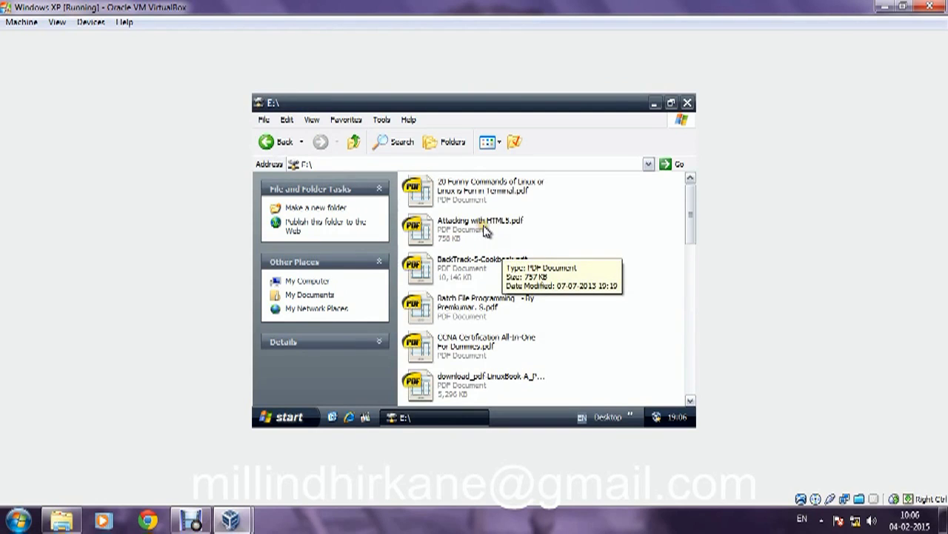
drag(690, 223, 682, 357)
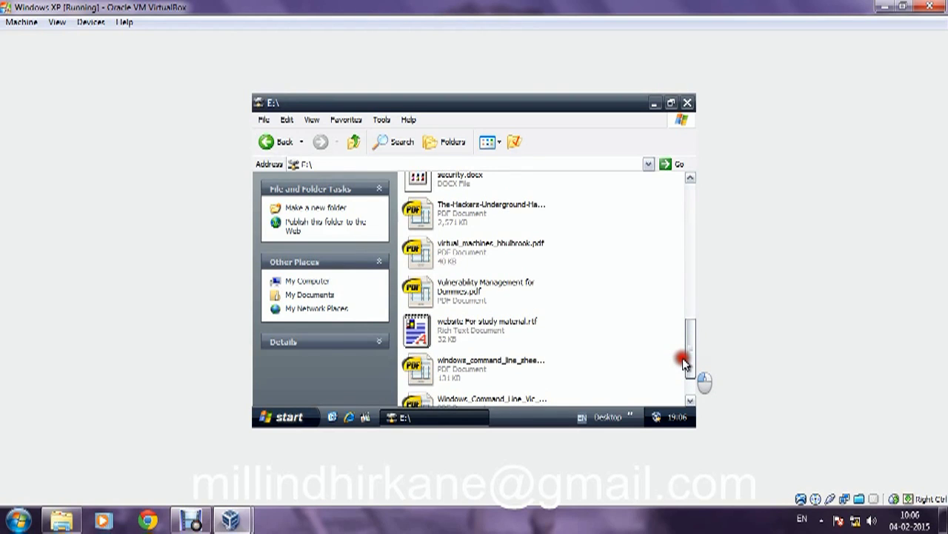
drag(682, 357, 686, 380)
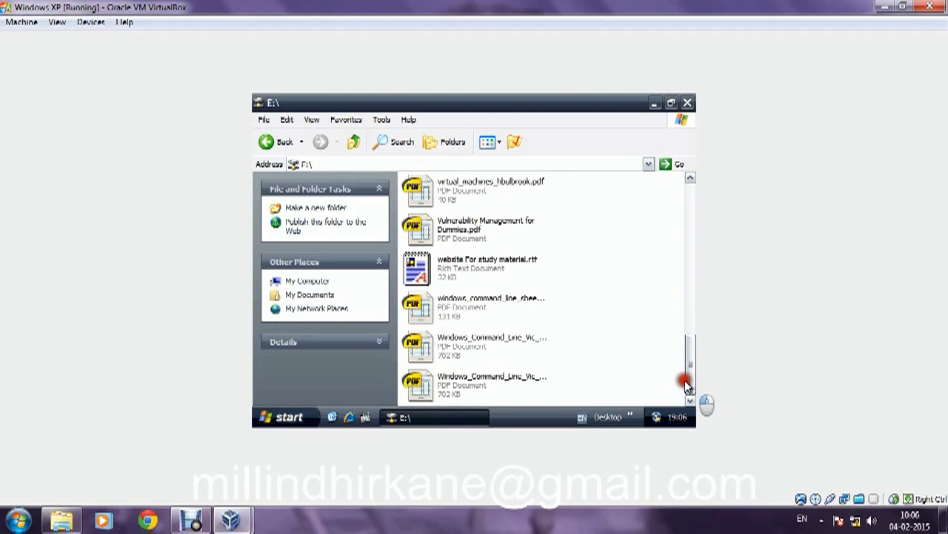
click(270, 142)
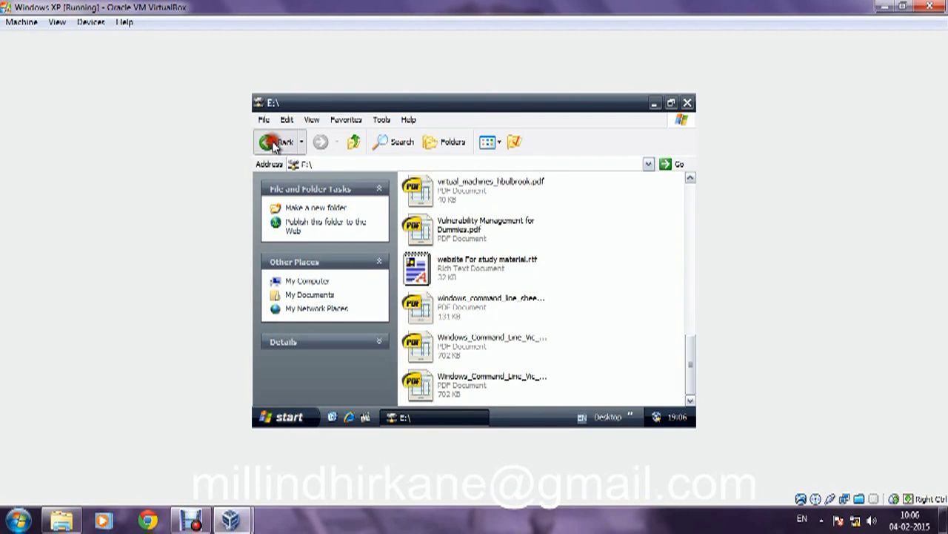
- Open the shared network drive H:, play the Aloo kachaloo Hindi poem video, and close the player and folder window
drag(688, 297, 688, 361)
double_click(494, 355)
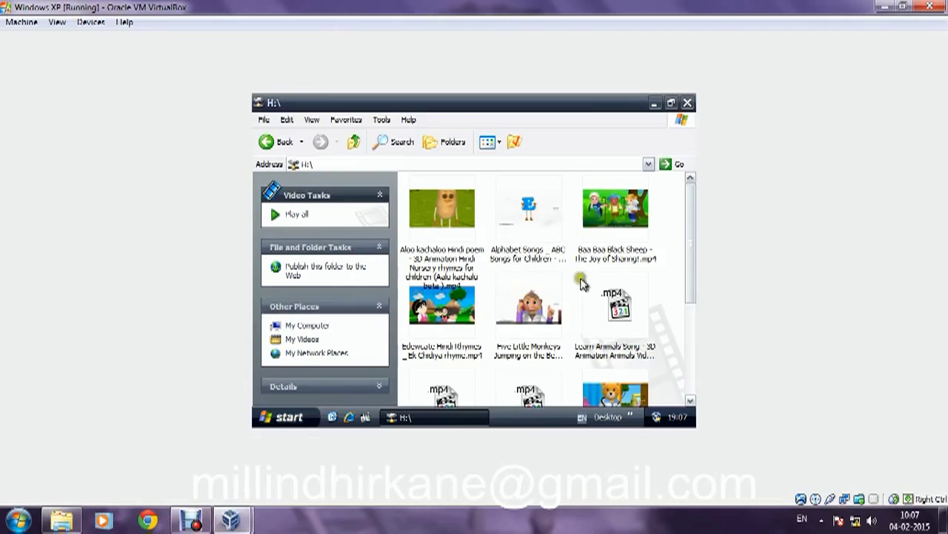
double_click(427, 228)
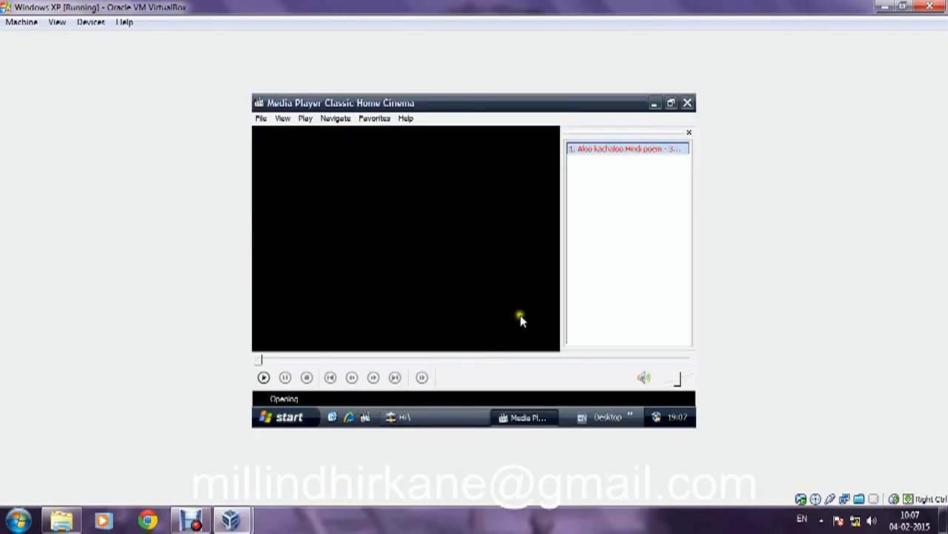
click(687, 105)
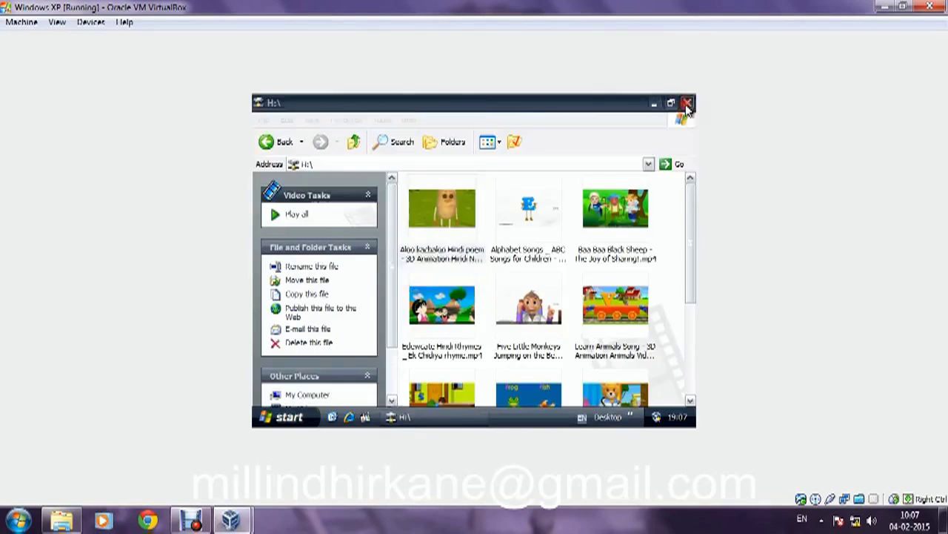
click(687, 105)
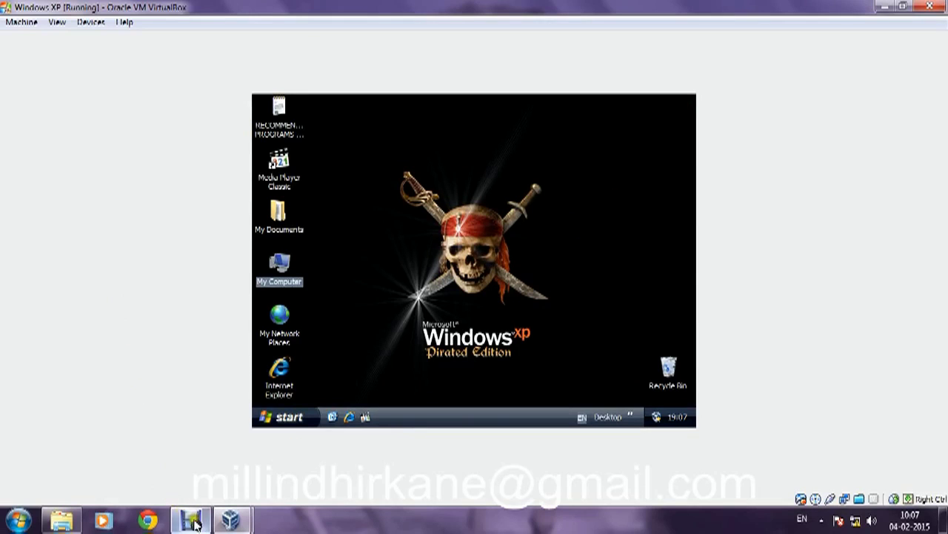
- Switch to VirtualBox Manager, review the shared folders list in the Windows XP machine's settings, and cancel the dialog
click(235, 512)
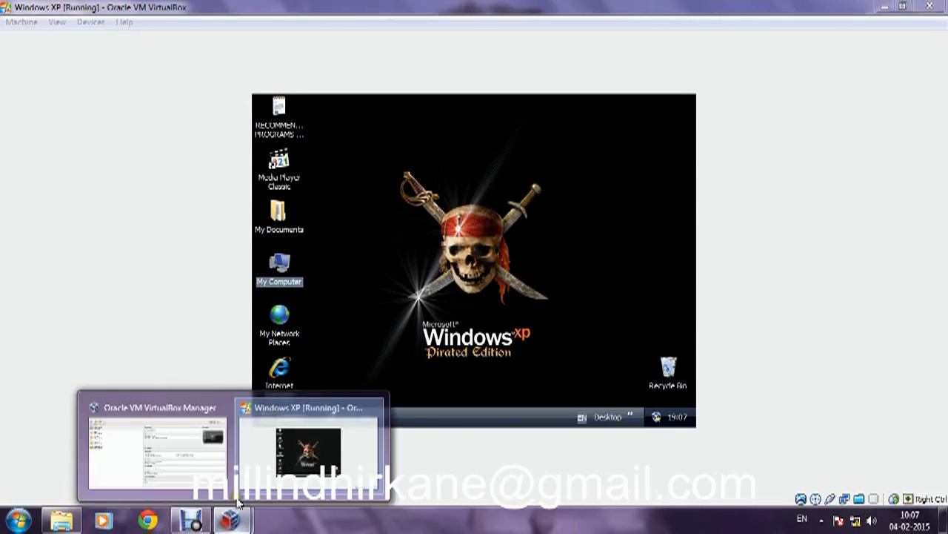
click(177, 448)
click(42, 53)
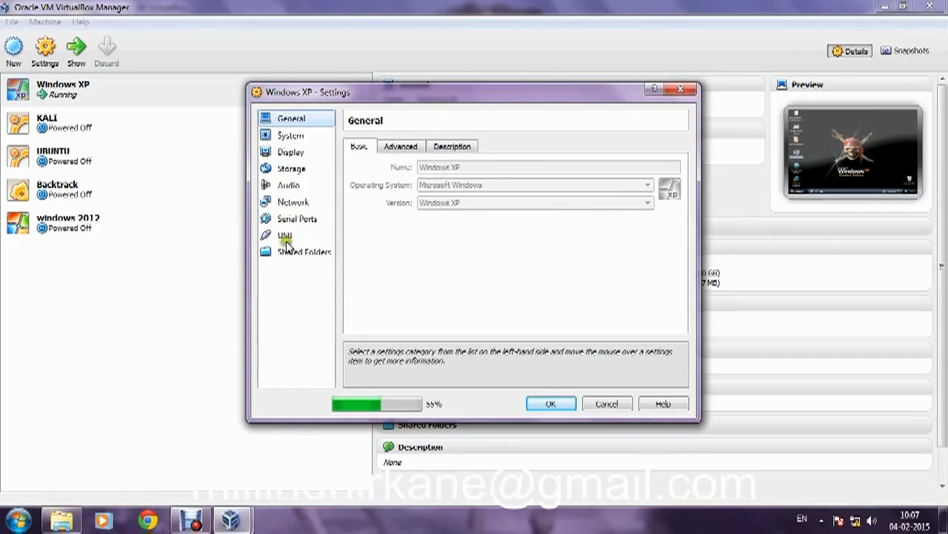
click(295, 254)
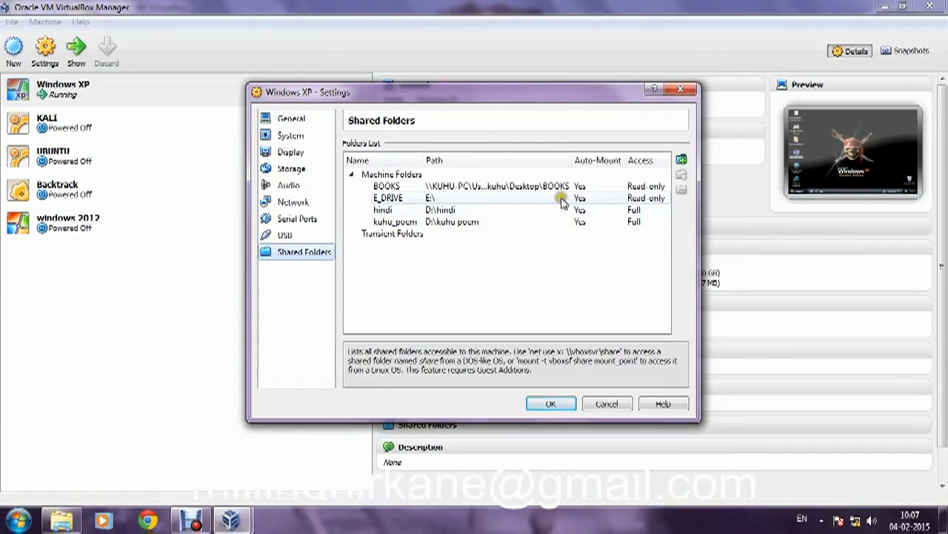
click(609, 404)
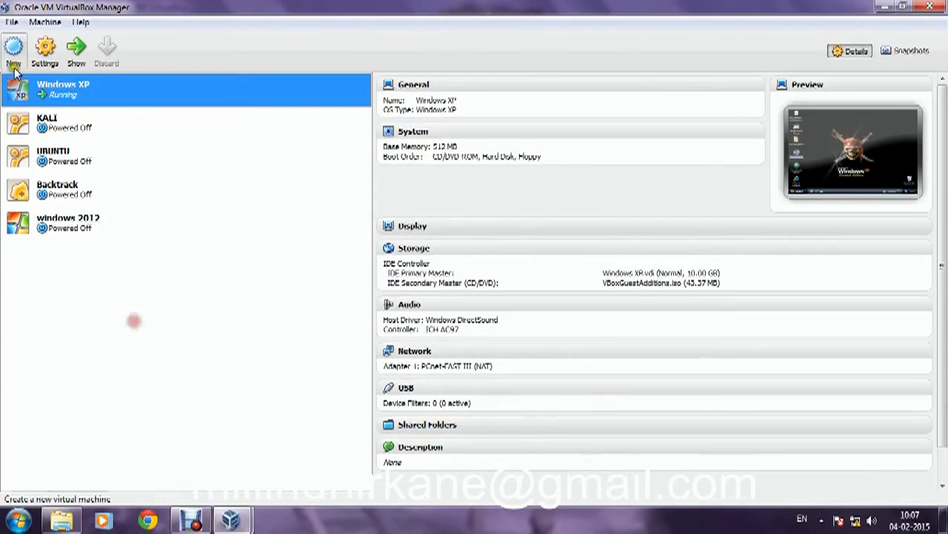
- Open the Windows XP machine's network settings and examine the attachment types offered for Adapter 1, keeping NAT
click(43, 52)
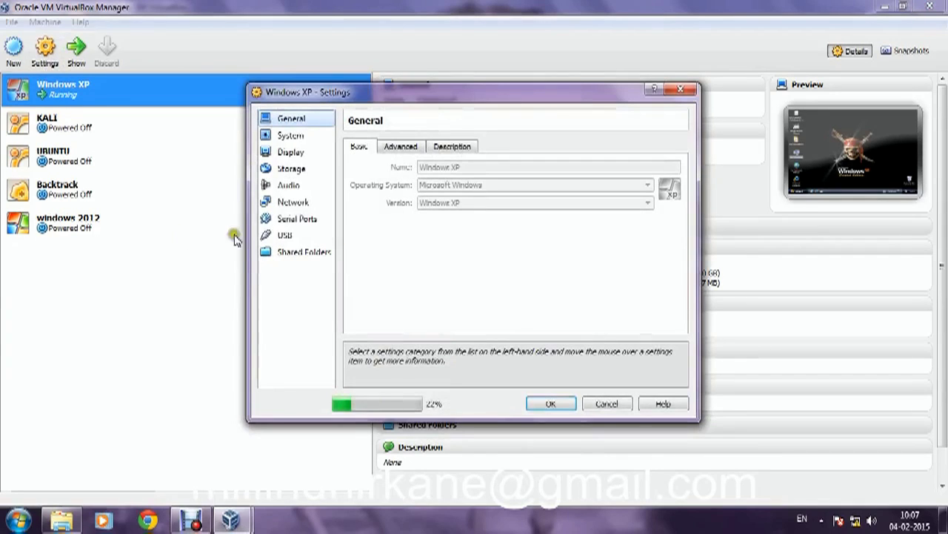
click(291, 205)
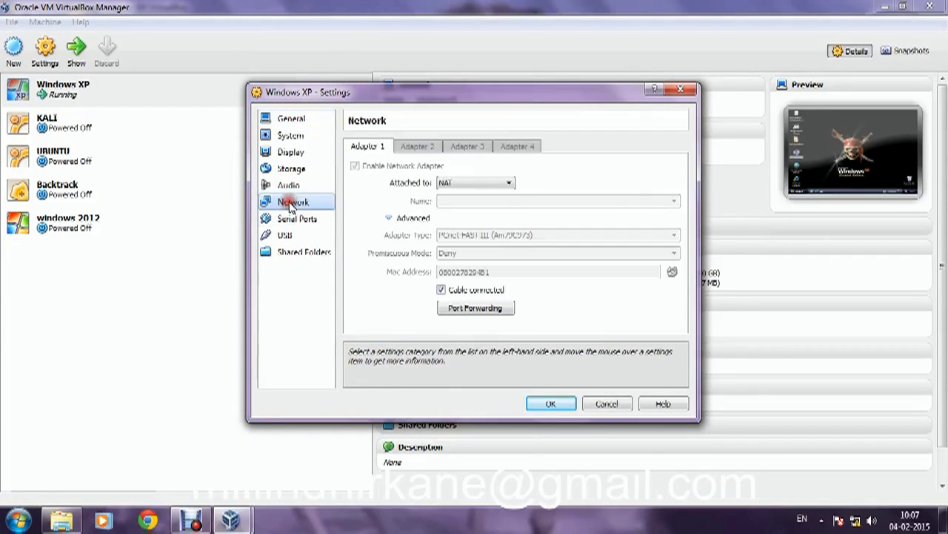
click(502, 184)
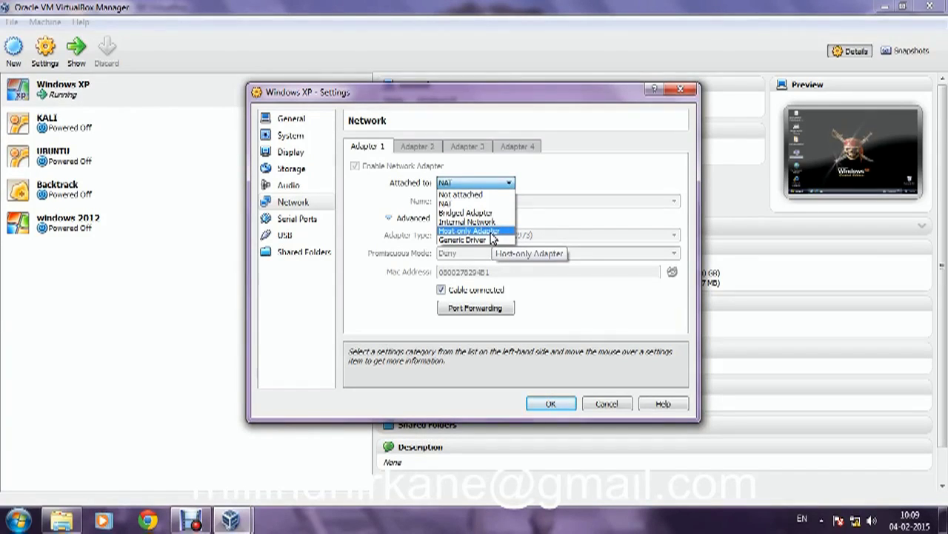
click(560, 215)
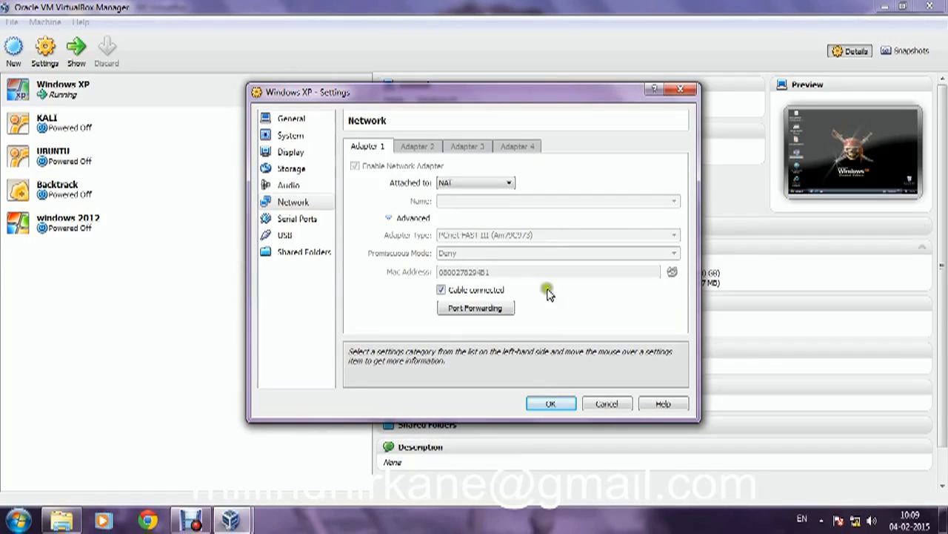
- Cancel the Windows XP settings dialog and start a full clone of the UBUNTU virtual machine, keeping the name UBUNTU Clone
click(603, 404)
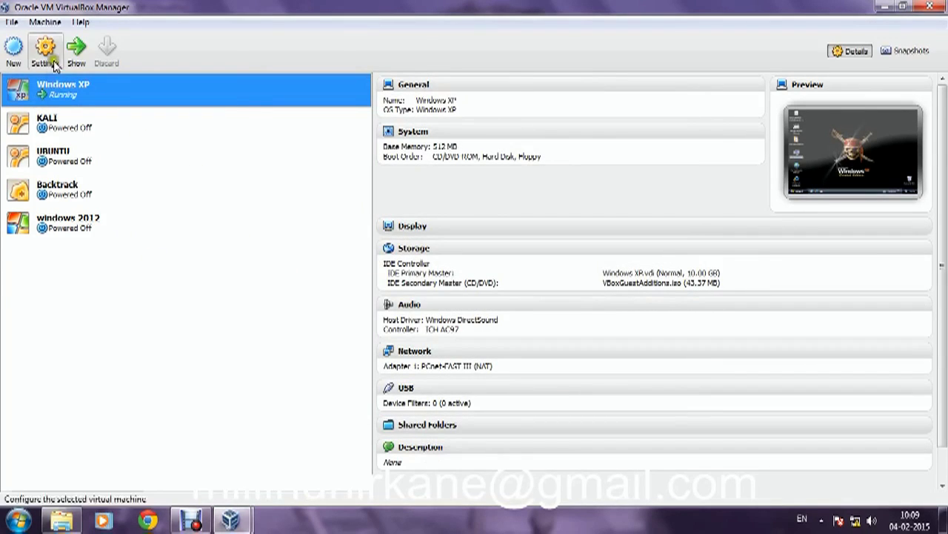
click(49, 161)
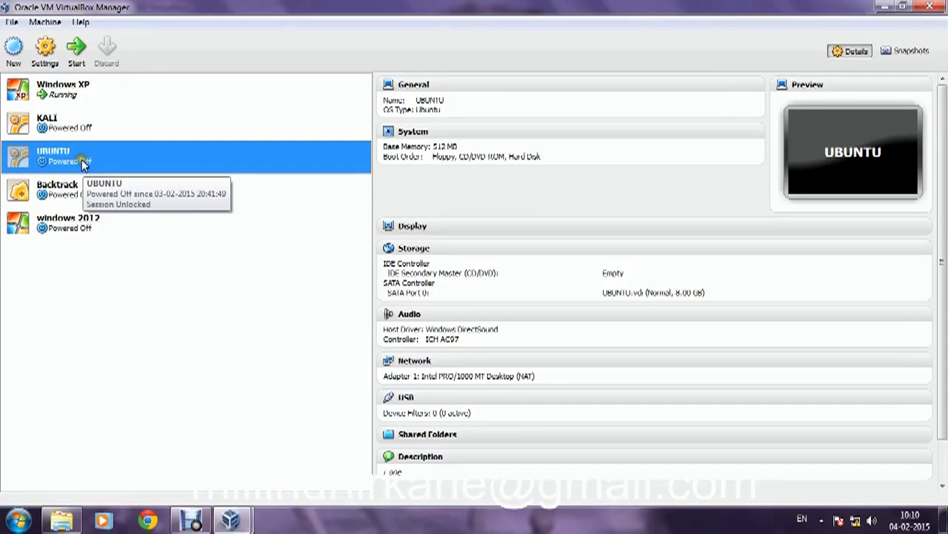
click(45, 23)
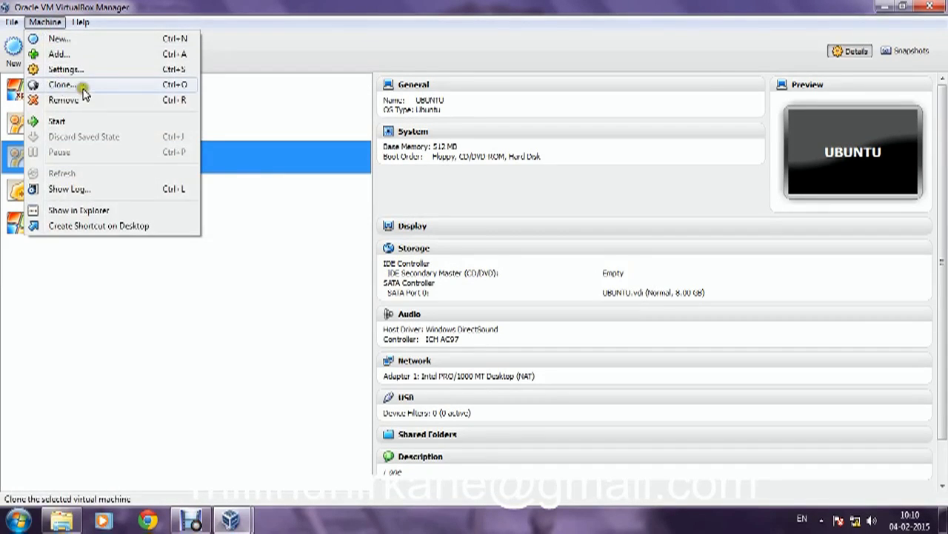
click(46, 86)
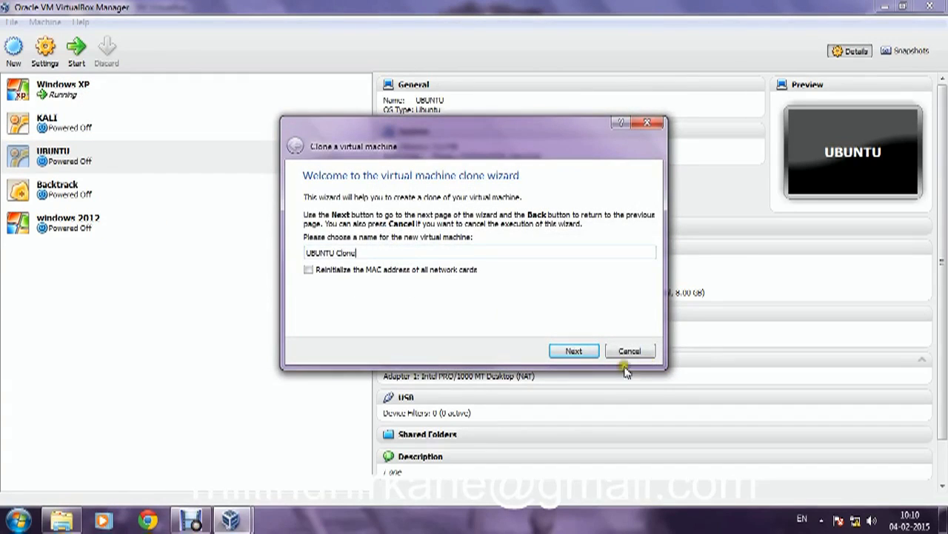
click(574, 352)
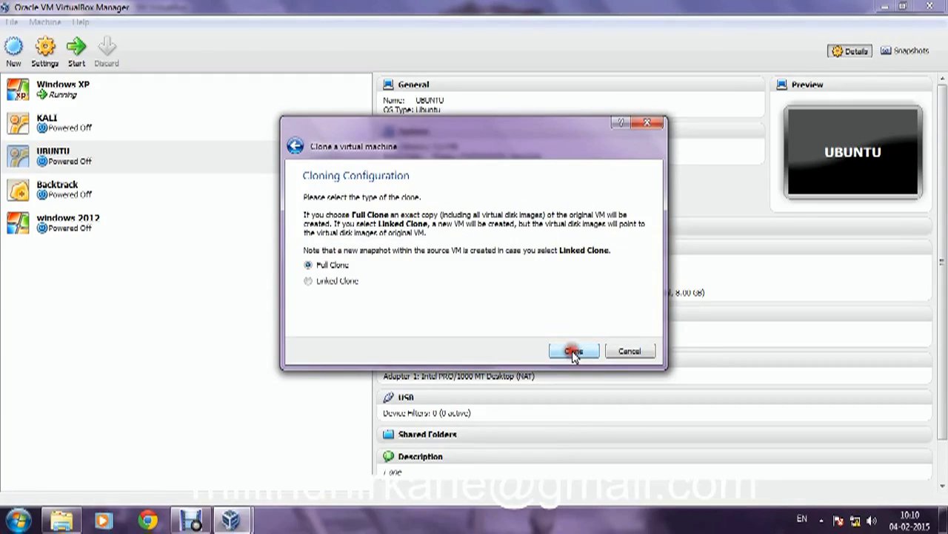
click(574, 351)
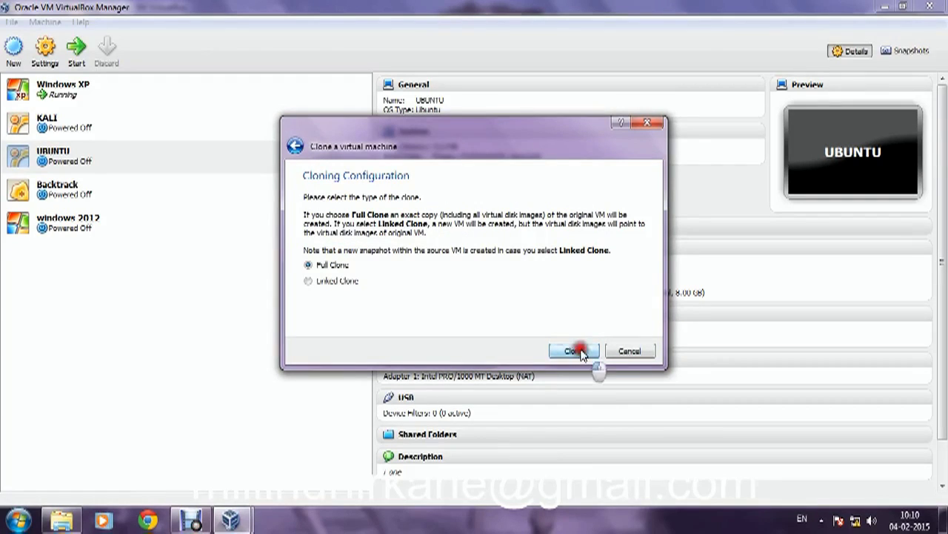